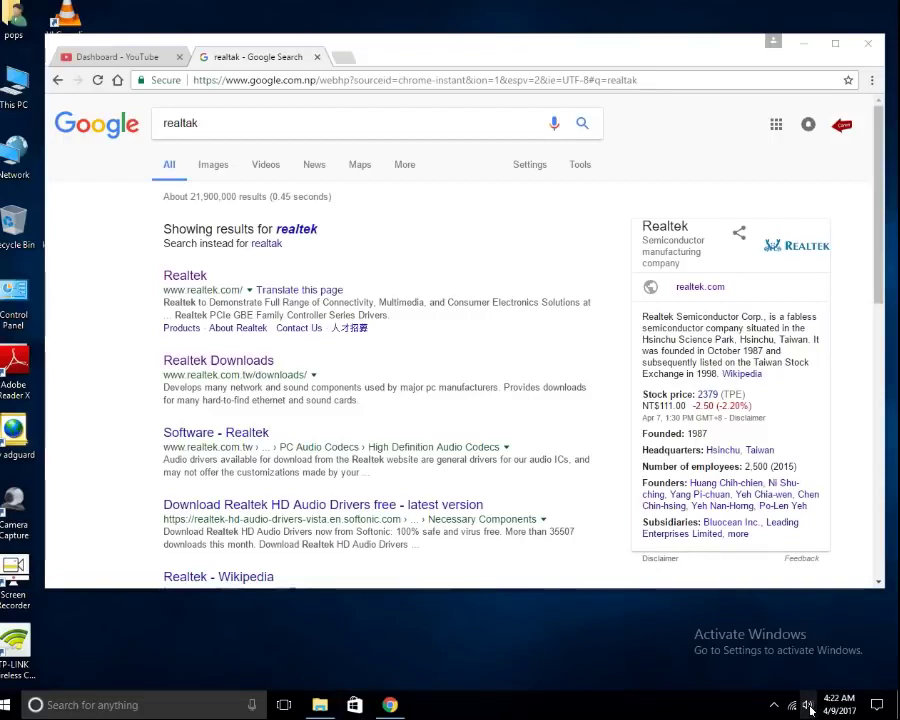
- Launch the Playing Audio troubleshooter from the taskbar speaker icon's Troubleshoot sound problems option
{"action": "right_click", "coordinate": [810, 708]}
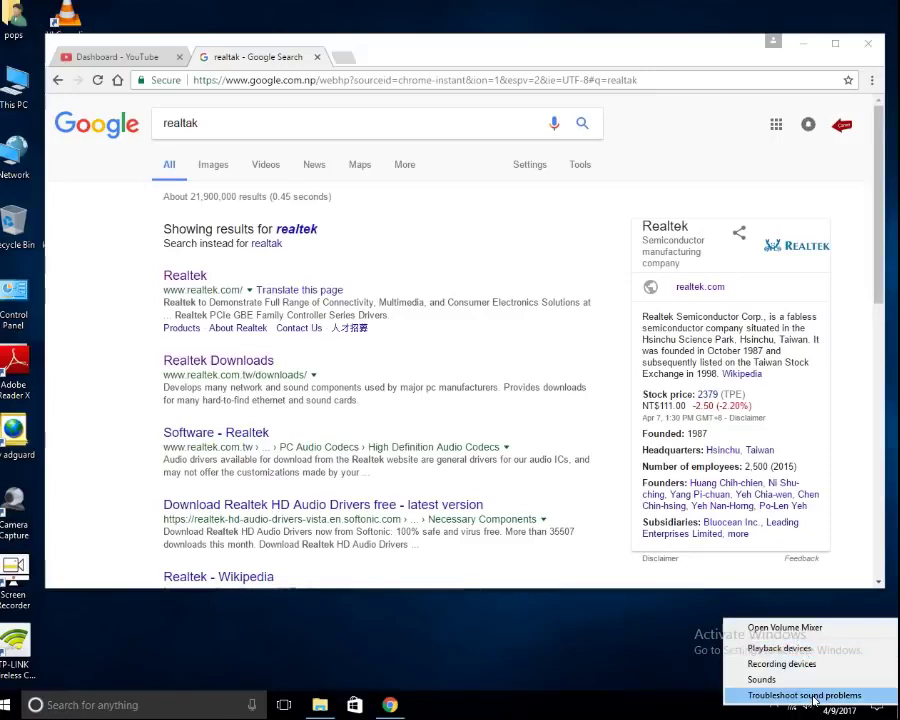
{"action": "left_click", "coordinate": [814, 697]}
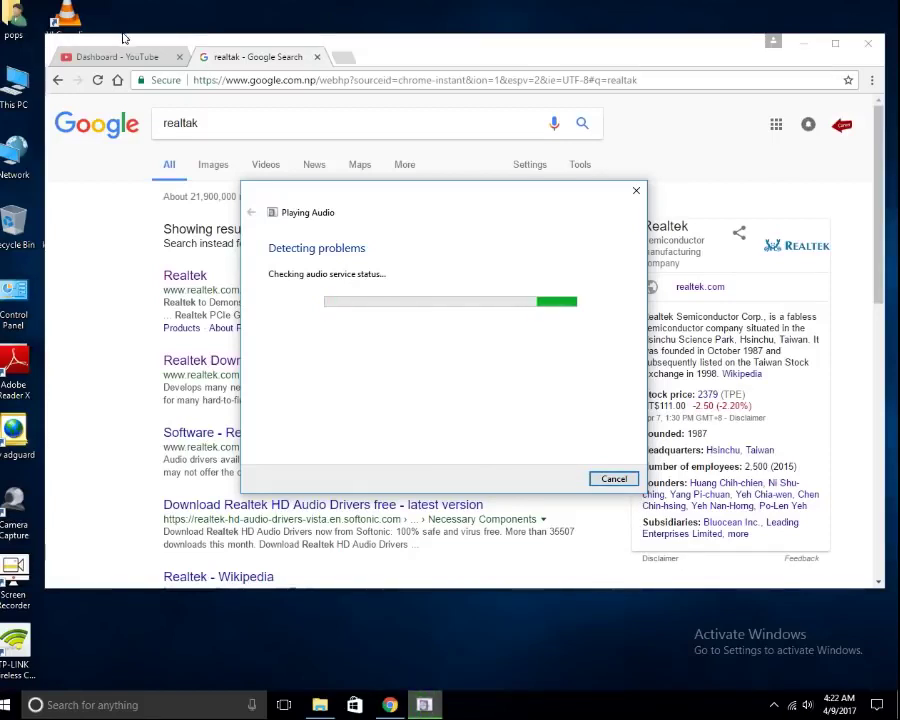
- Open Computer Management through the This PC desktop icon's Manage option
{"action": "right_click", "coordinate": [14, 82]}
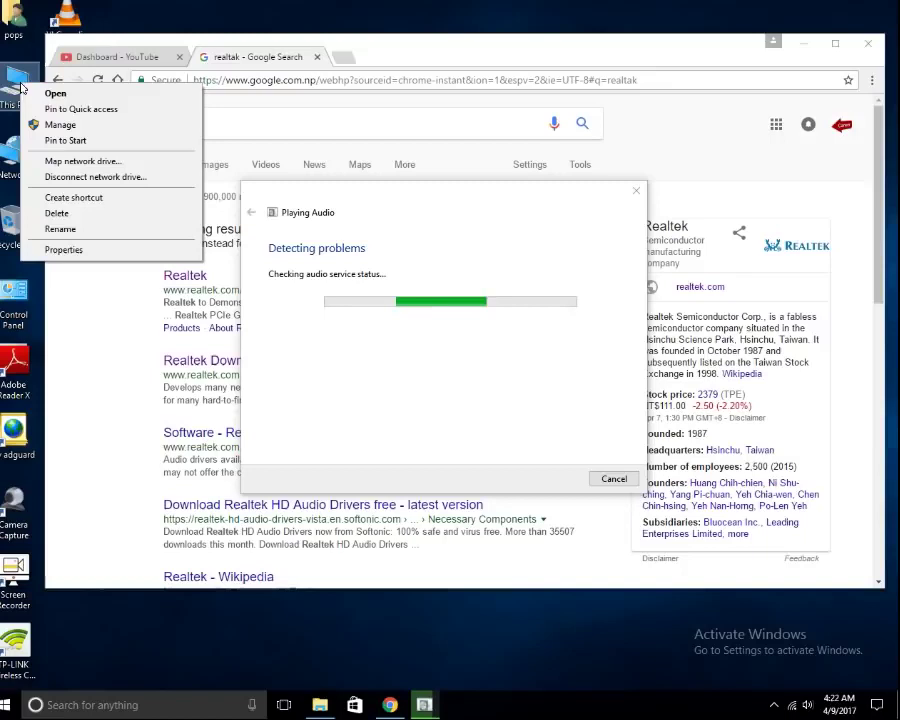
{"action": "left_click", "coordinate": [62, 124]}
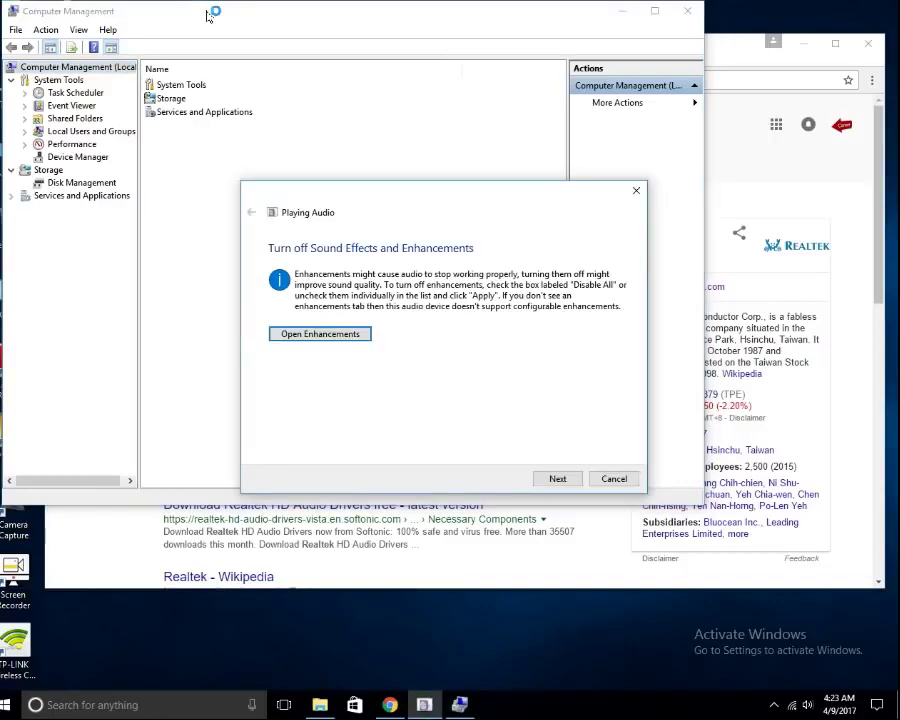
- Review the speakers' Enhancements tab without changes, then cancel the audio troubleshooter
{"action": "left_click", "coordinate": [335, 110]}
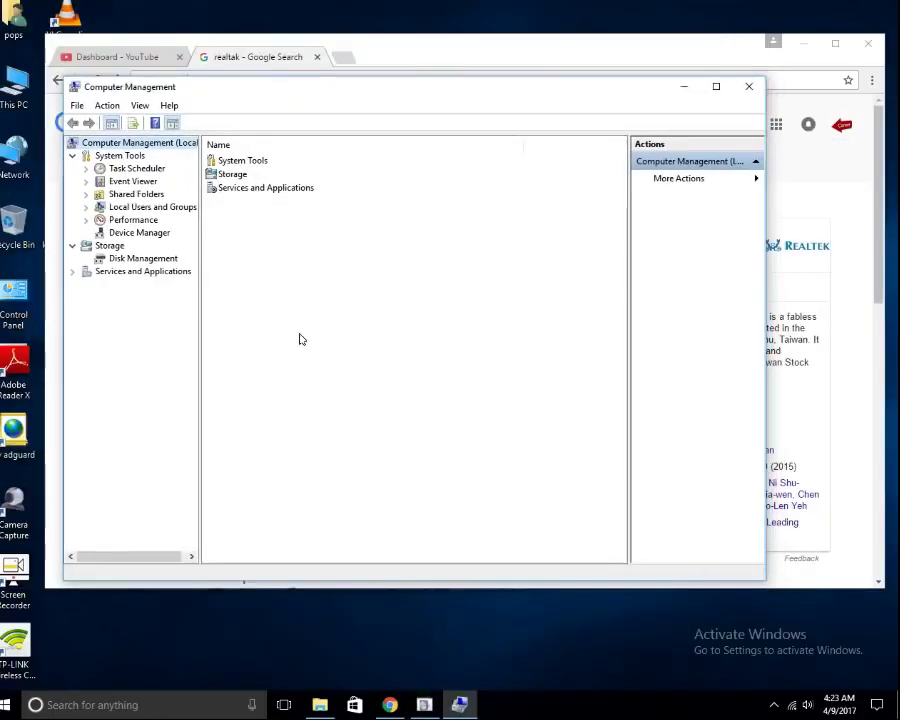
{"action": "left_click", "coordinate": [424, 704]}
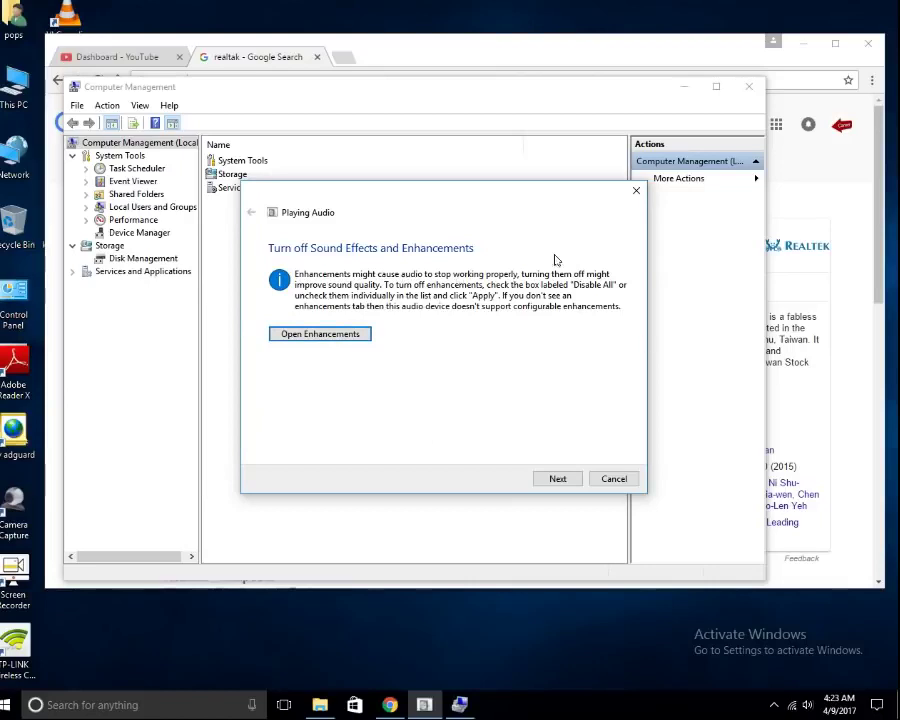
{"action": "left_click", "coordinate": [322, 340]}
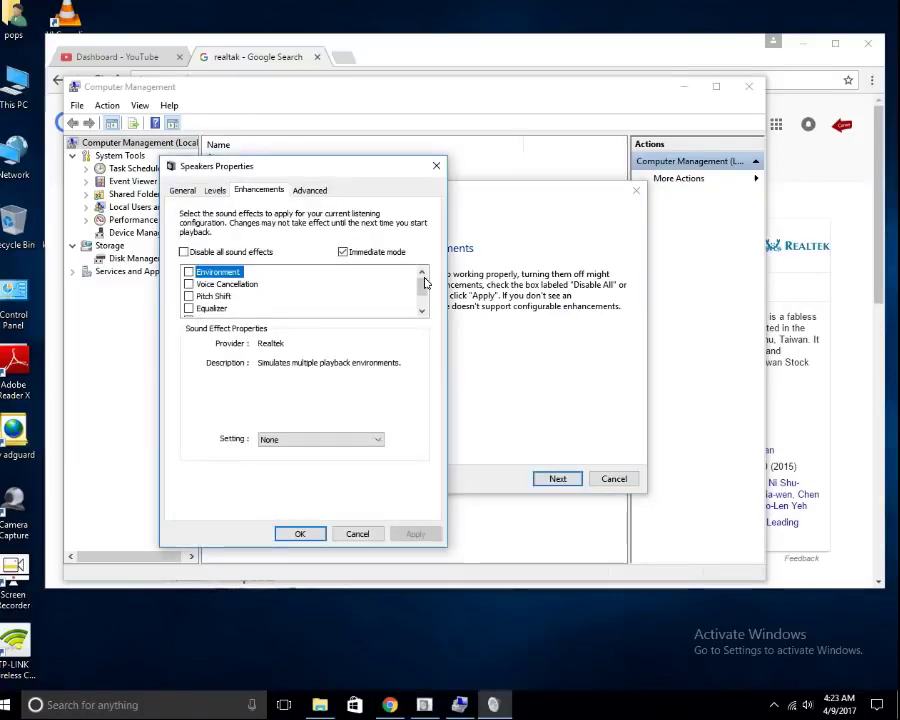
{"action": "mouse_move", "coordinate": [424, 285]}
{"action": "left_mouse_down"}
{"action": "mouse_move", "coordinate": [421, 293]}
{"action": "mouse_move", "coordinate": [421, 281]}
{"action": "left_mouse_up"}
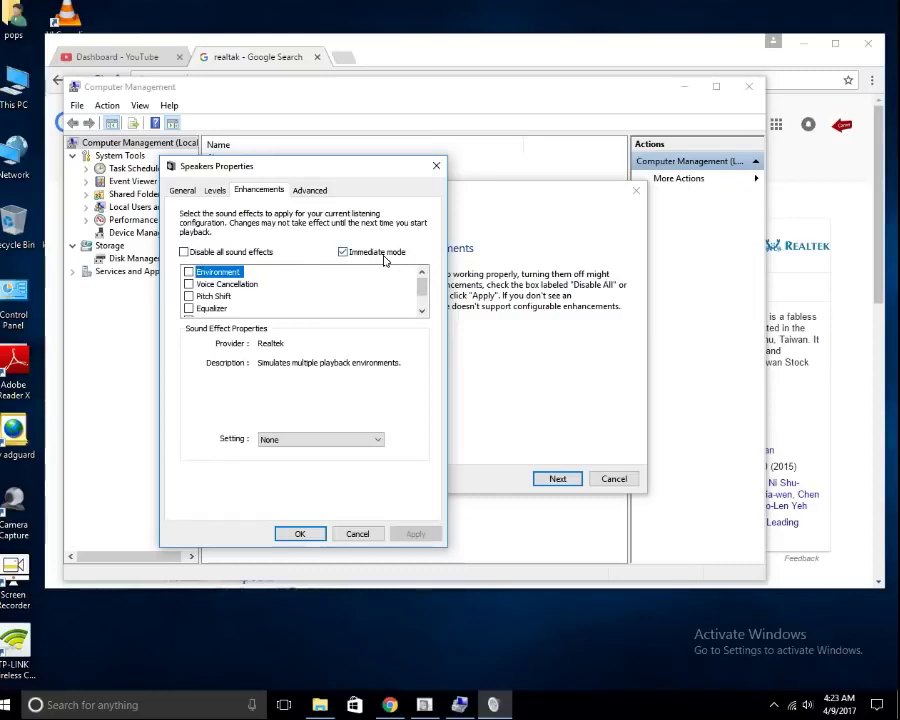
{"action": "left_click", "coordinate": [299, 533]}
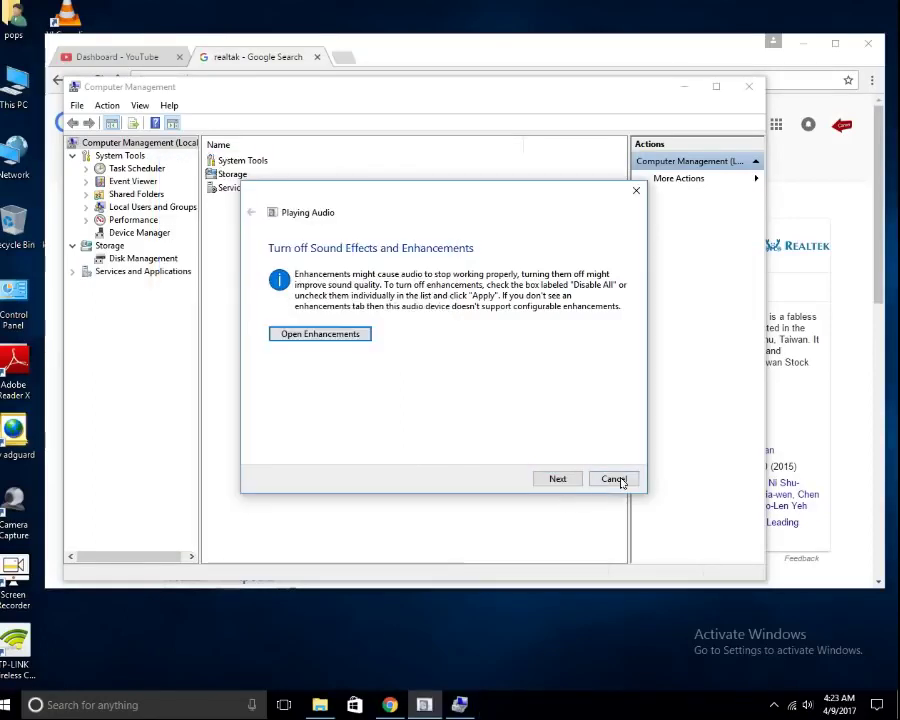
{"action": "left_click", "coordinate": [613, 479]}
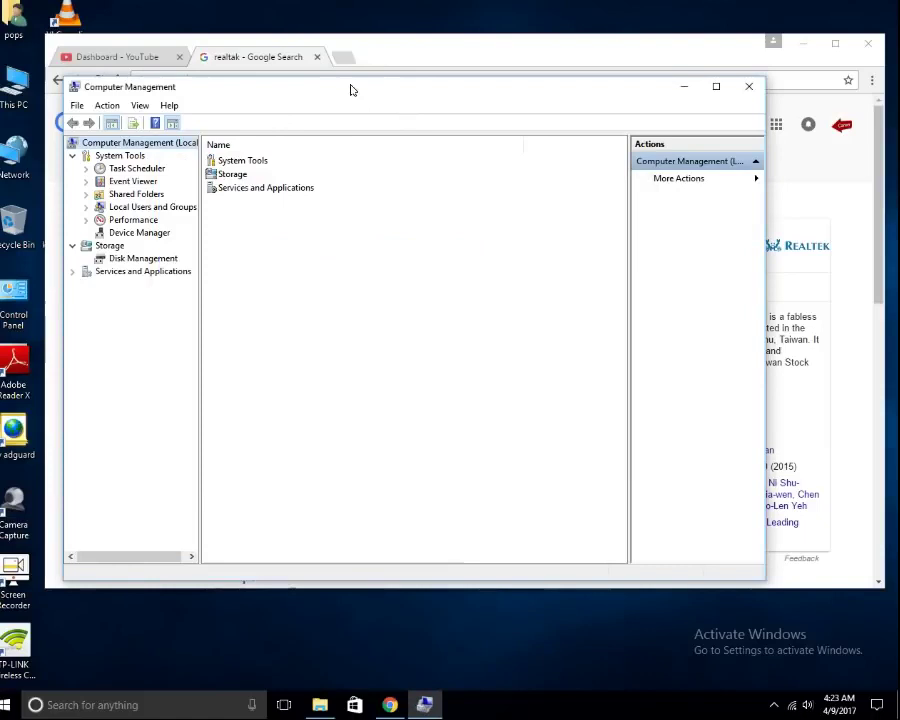
- Reposition the Computer Management window and show Device Manager under System Tools
{"action": "left_click_drag", "start_coordinate": [349, 89], "coordinate": [361, 90]}
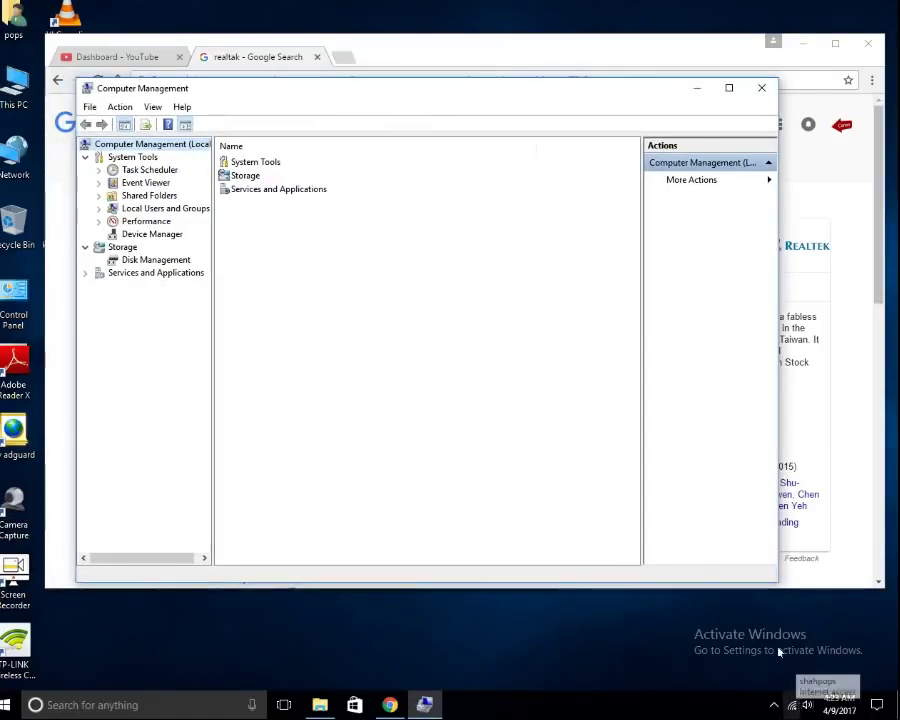
{"action": "left_click_drag", "start_coordinate": [313, 91], "coordinate": [322, 98]}
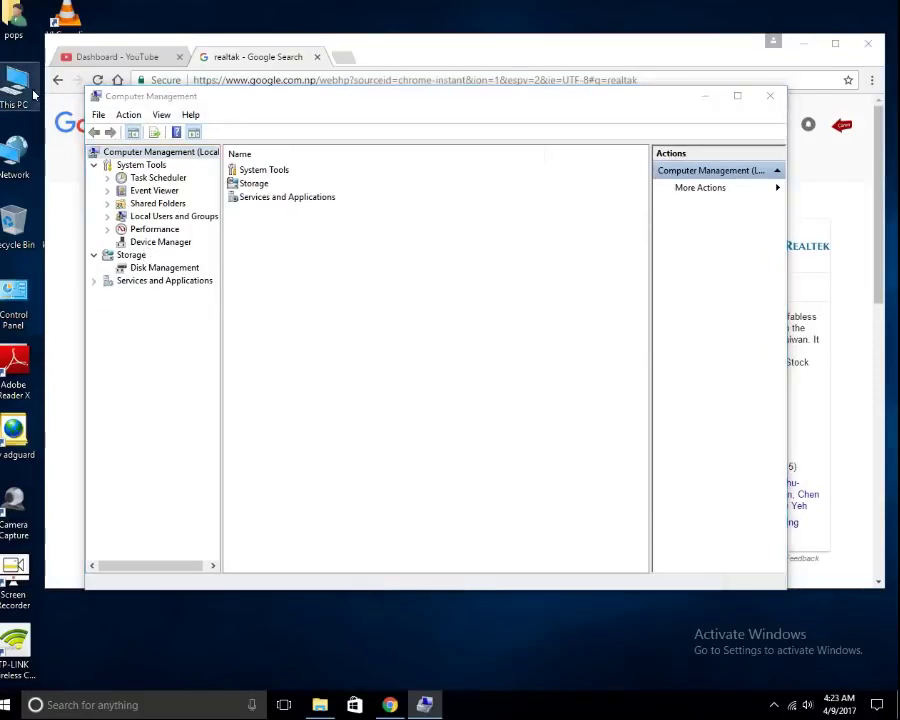
{"action": "right_click", "coordinate": [32, 92]}
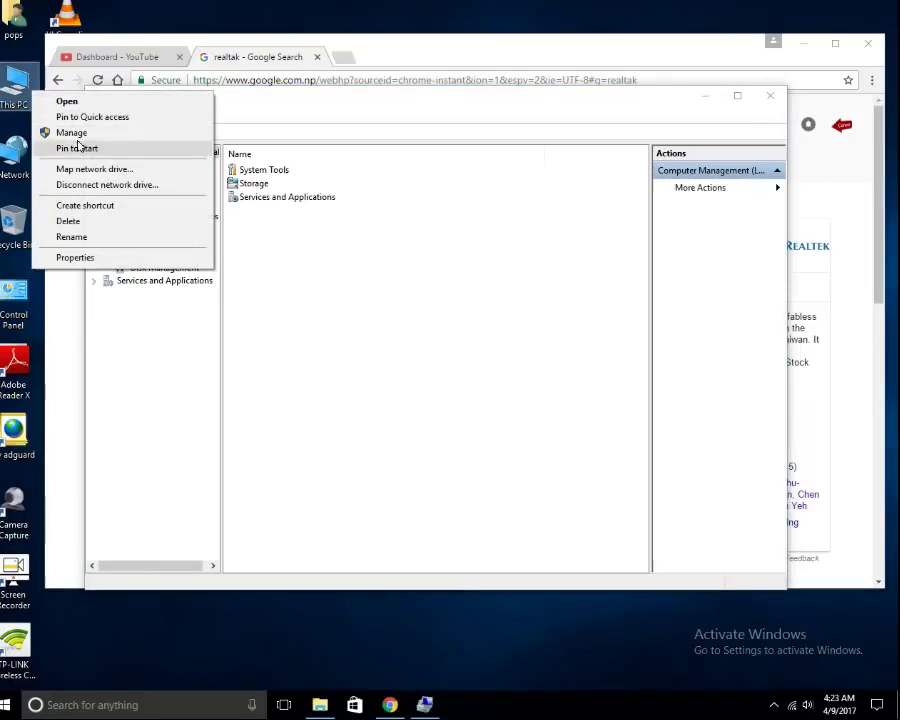
{"action": "left_click", "coordinate": [72, 133]}
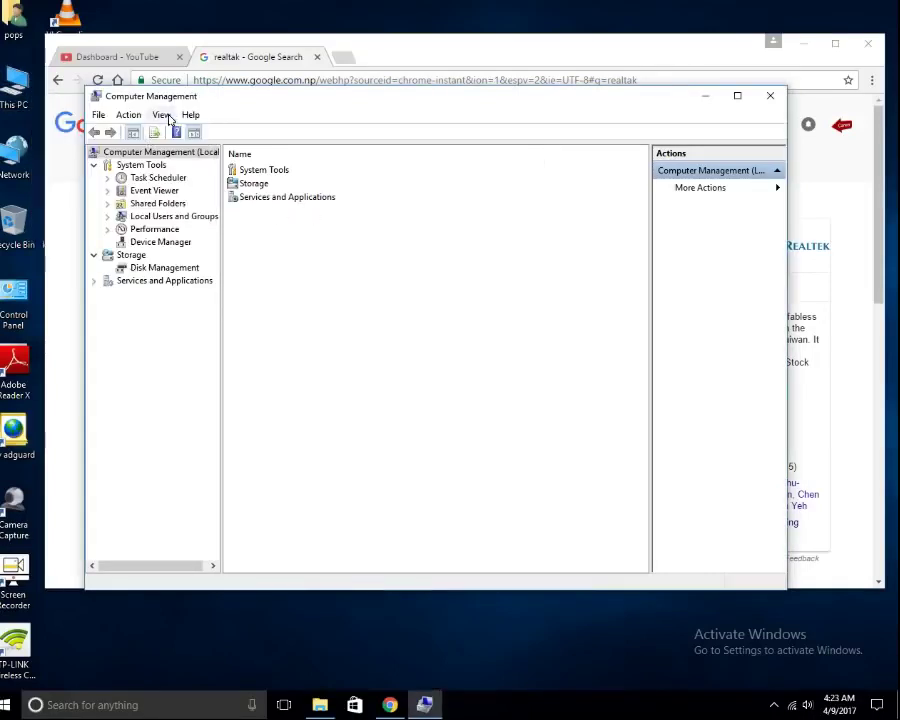
{"action": "left_click", "coordinate": [164, 242]}
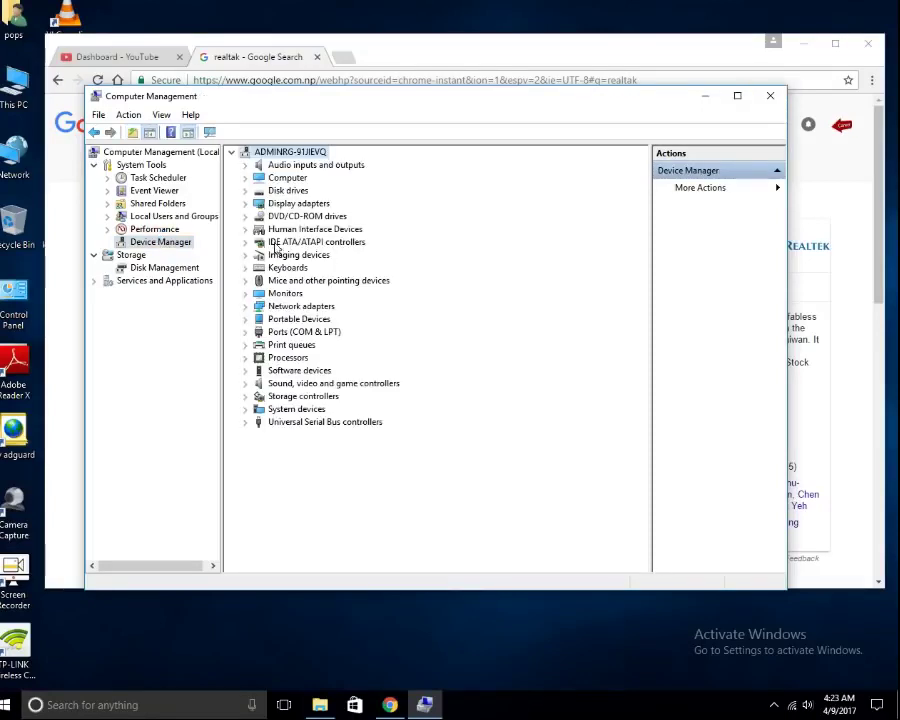
- Search automatically for newer Realtek High Definition Audio drivers, confirming the best one is installed
{"action": "left_click", "coordinate": [246, 384]}
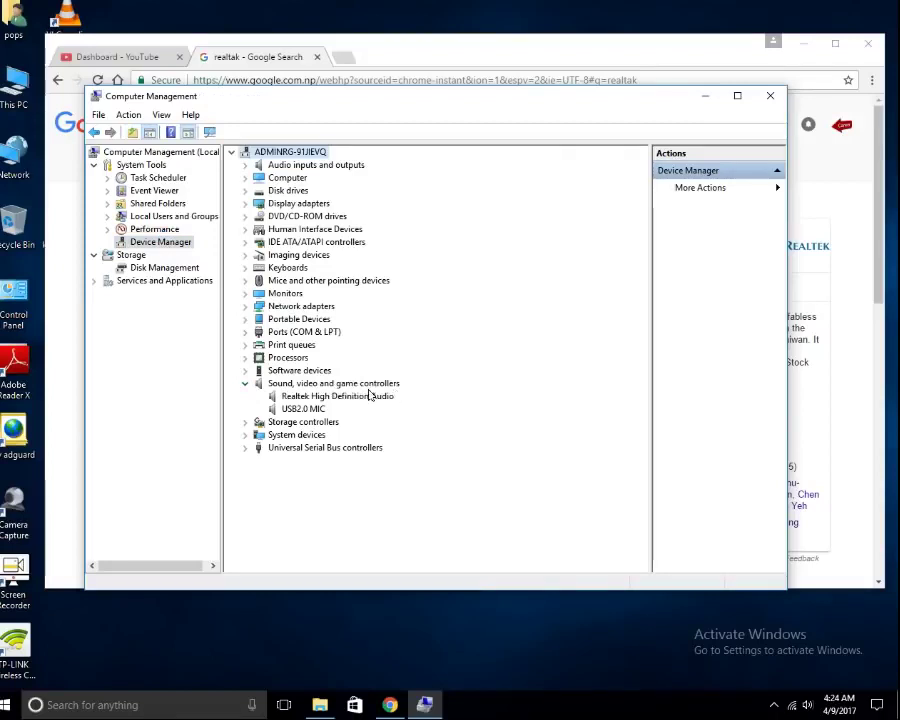
{"action": "left_click", "coordinate": [318, 397]}
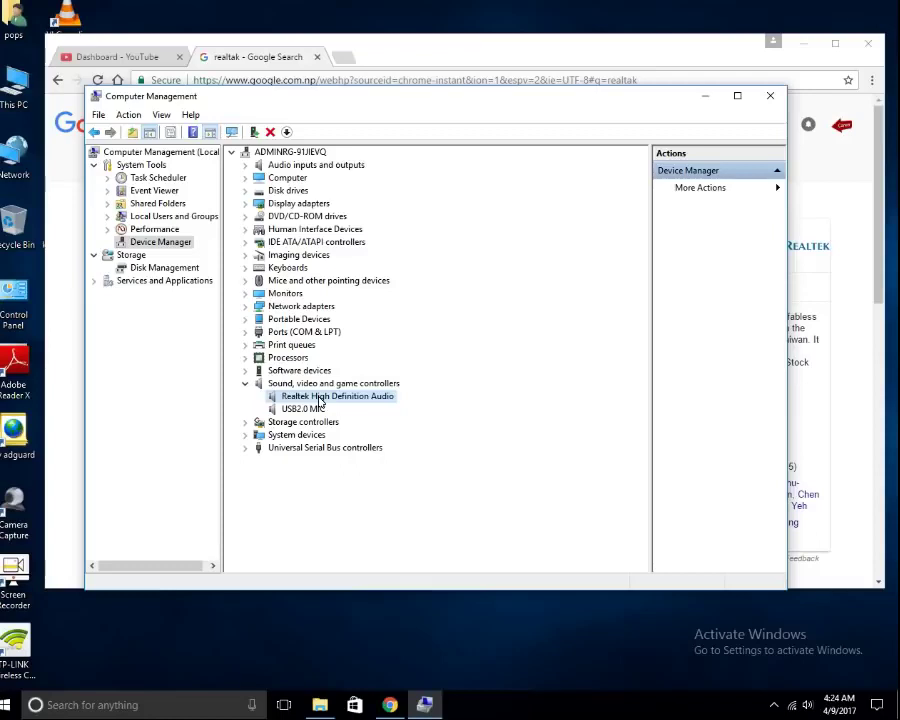
{"action": "right_click", "coordinate": [320, 399]}
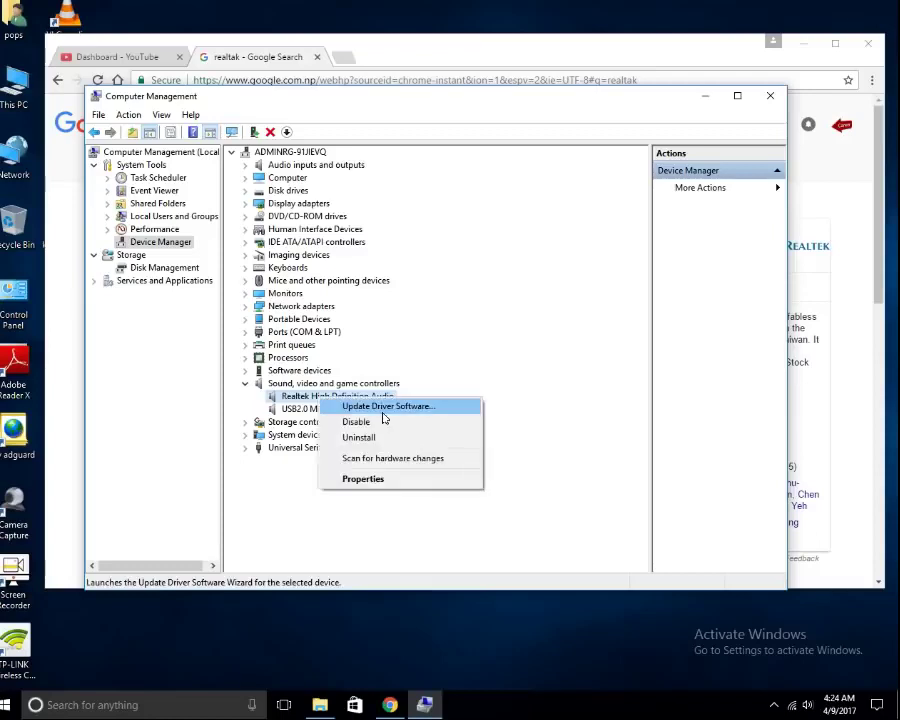
{"action": "left_click", "coordinate": [391, 410]}
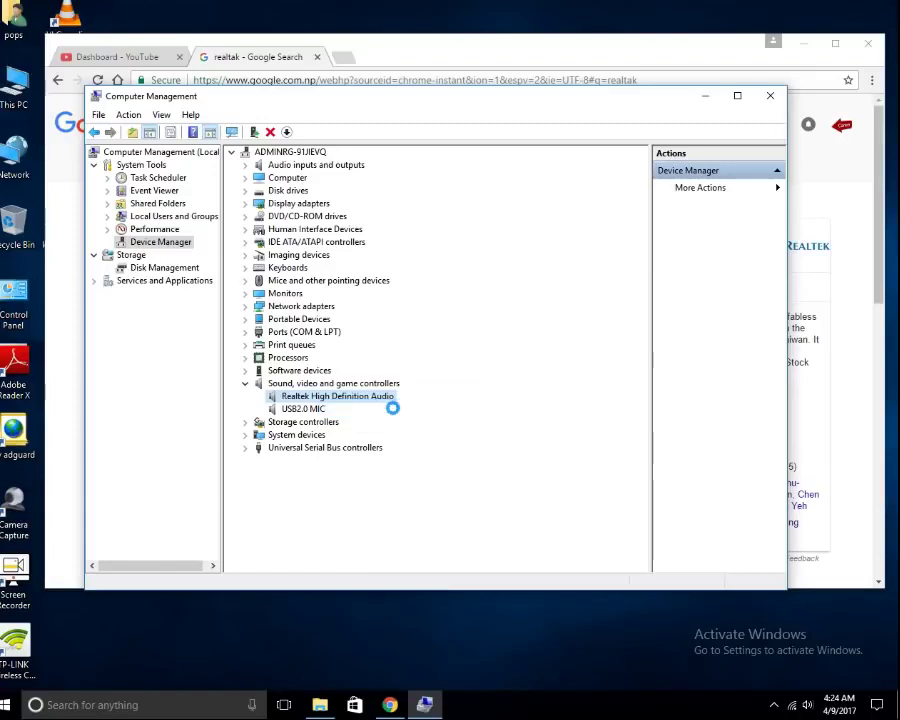
{"action": "left_click", "coordinate": [348, 340]}
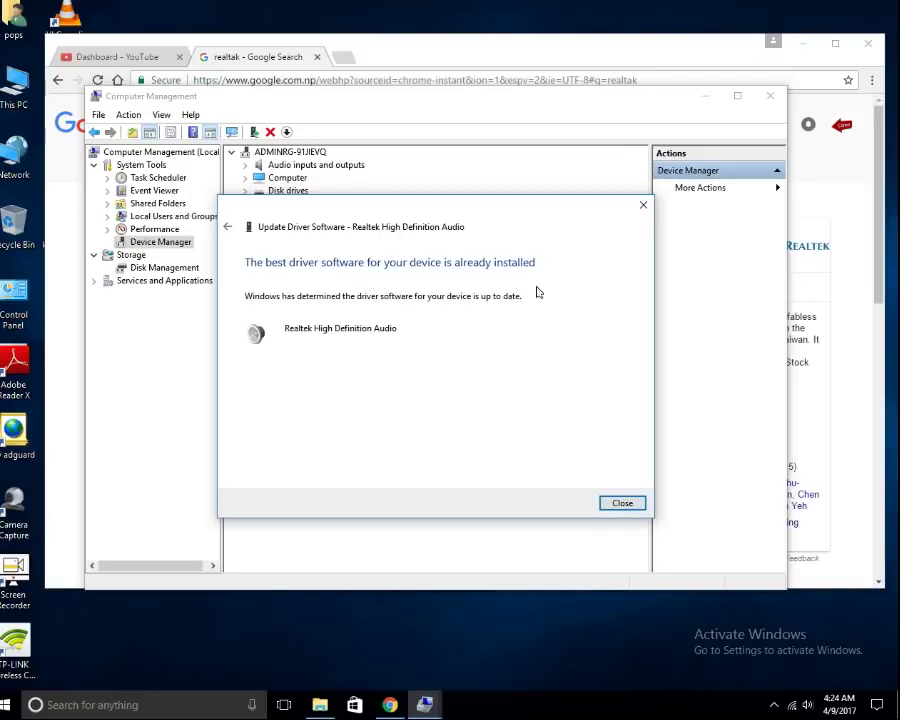
{"action": "left_click", "coordinate": [622, 503]}
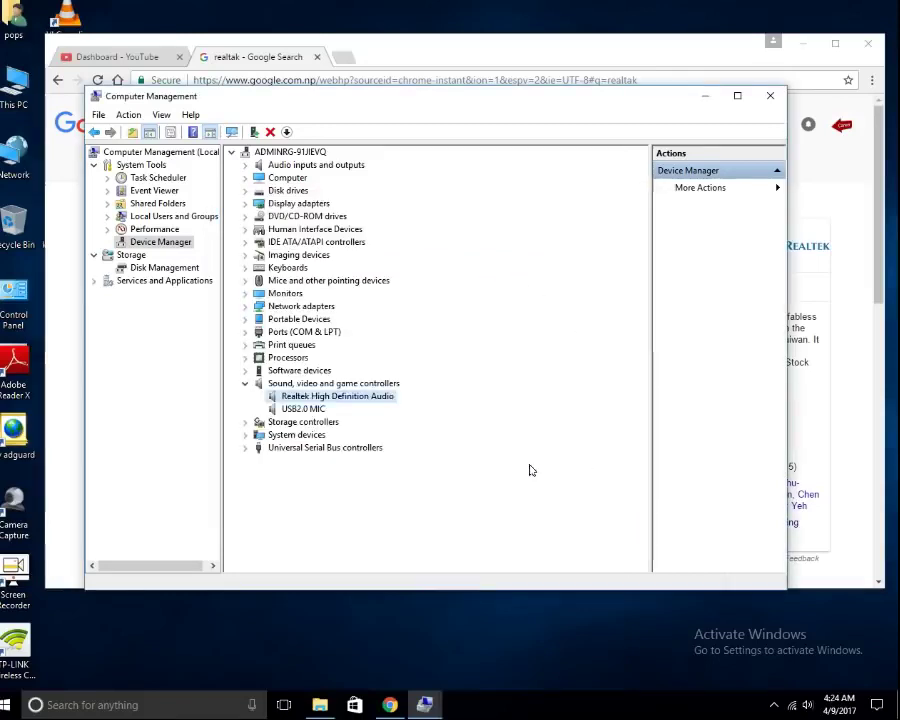
- Scan Realtek High Definition Audio for hardware changes, then browse the View menu
{"action": "right_click", "coordinate": [314, 400]}
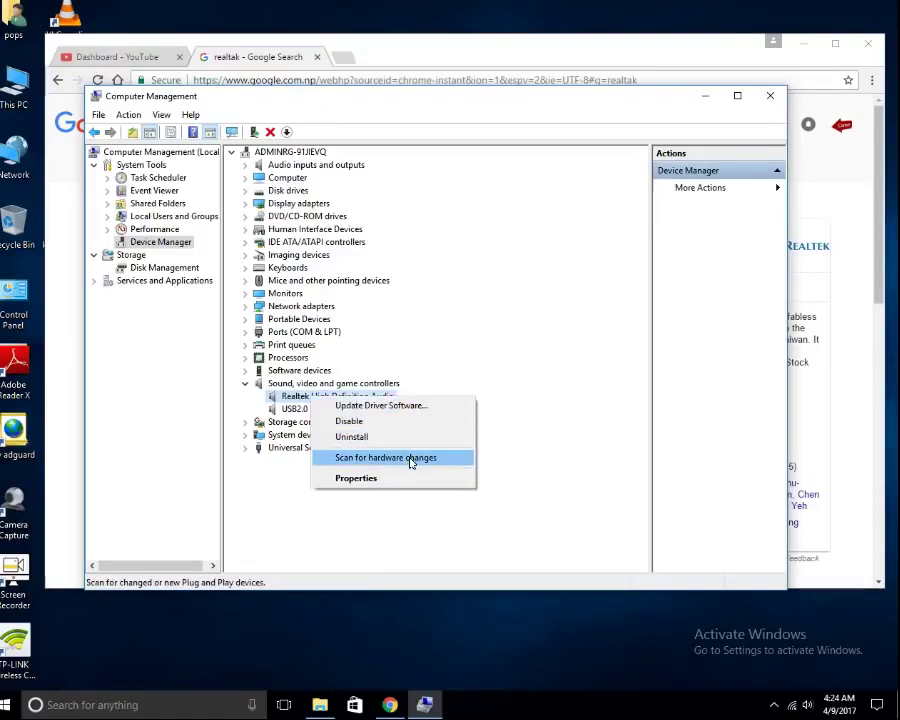
{"action": "left_click", "coordinate": [410, 461]}
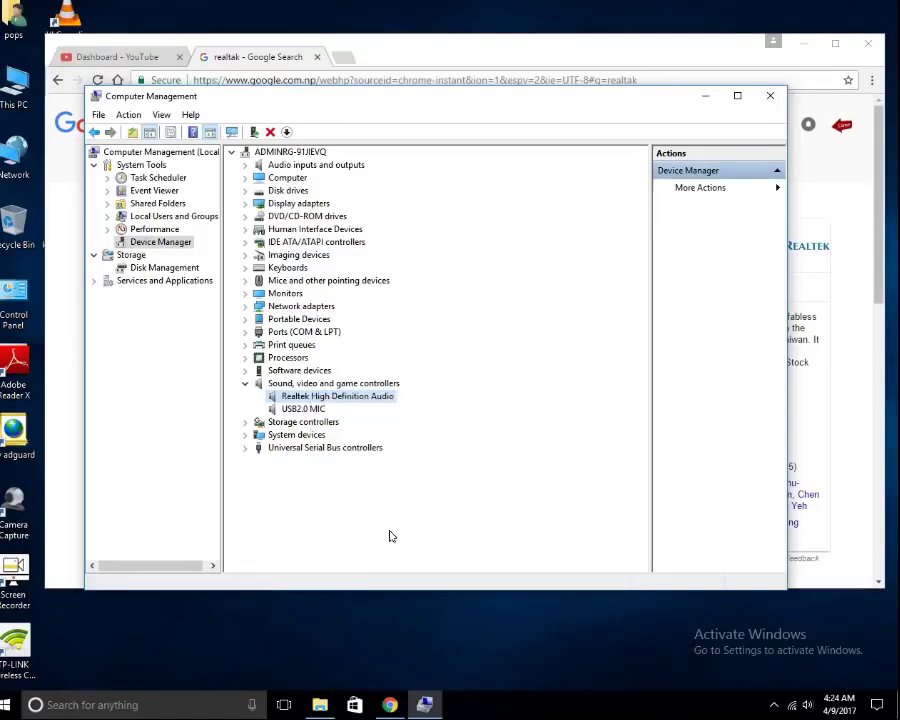
{"action": "left_click", "coordinate": [161, 116]}
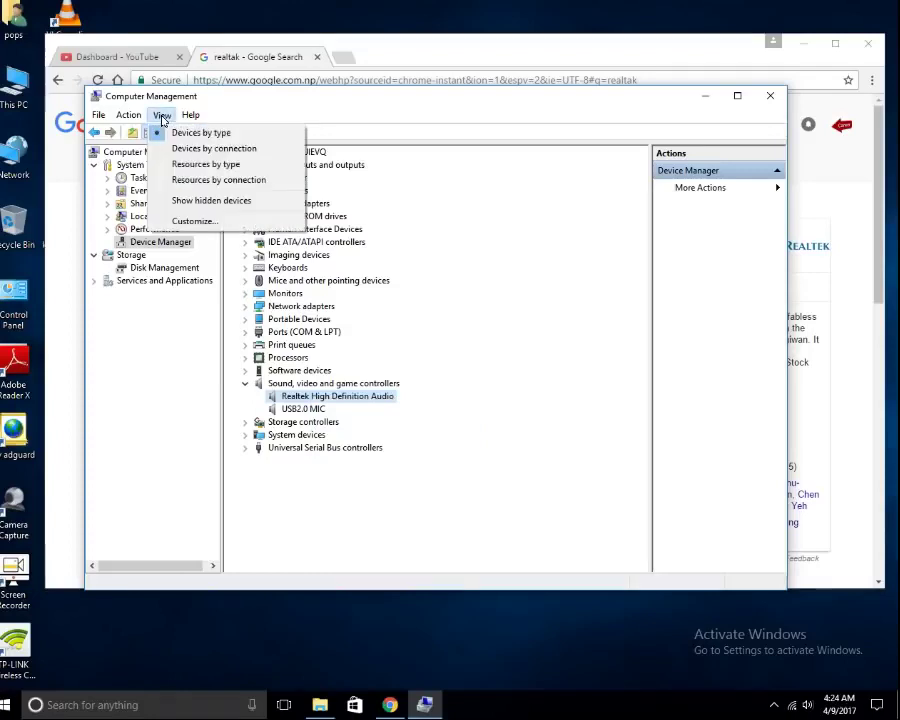
{"action": "mouse_move", "coordinate": [145, 119]}
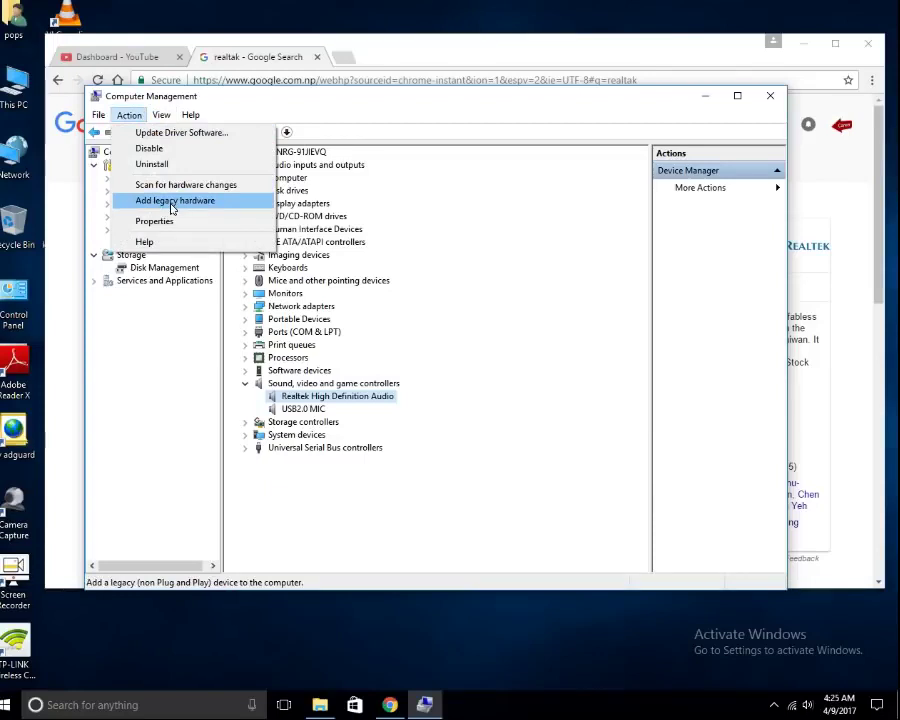
{"action": "left_click", "coordinate": [172, 205]}
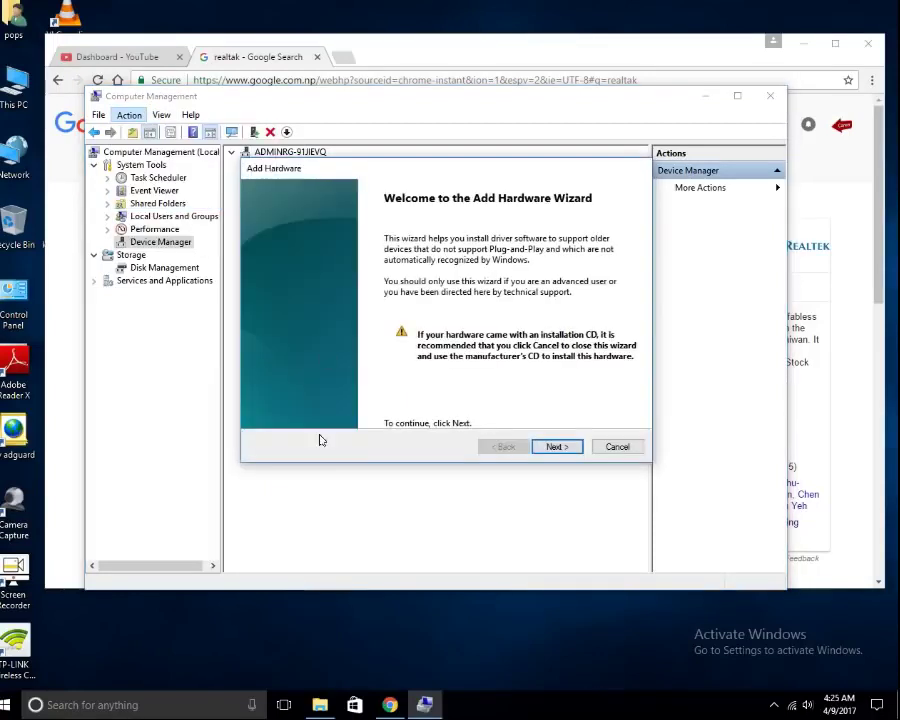
{"action": "left_click", "coordinate": [627, 449]}
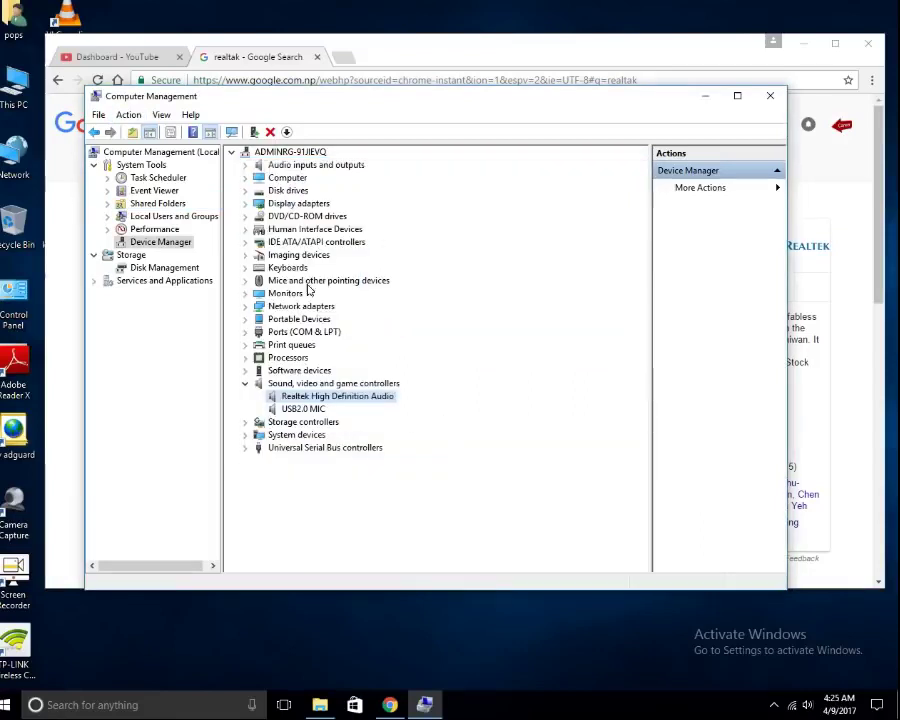
{"action": "left_click", "coordinate": [296, 359]}
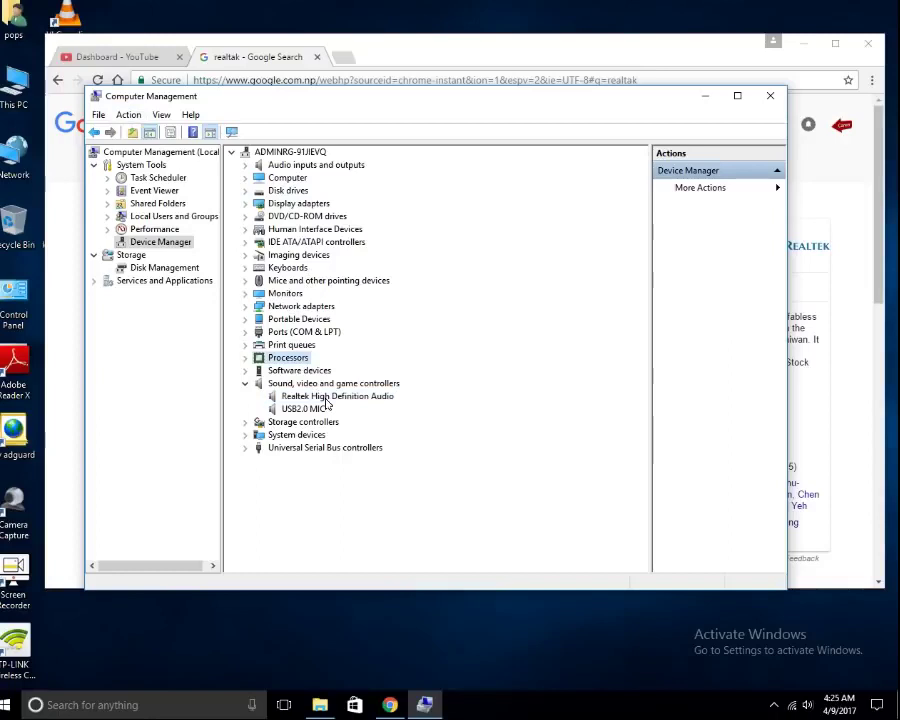
{"action": "left_click", "coordinate": [292, 398]}
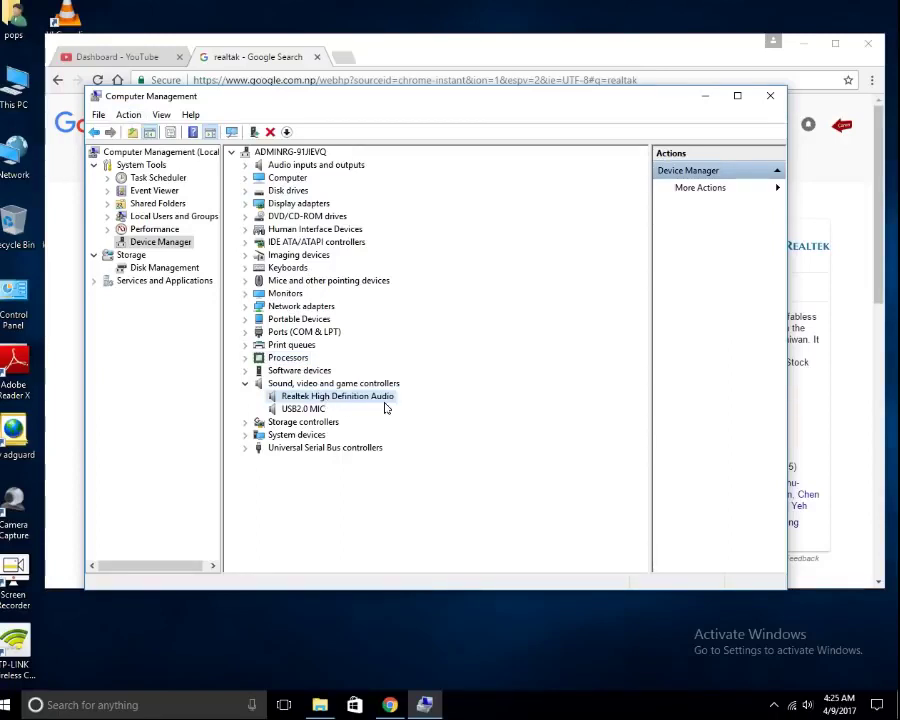
- Run Add legacy hardware, advance through the wizard with Show All Devices, and choose Have Disk
{"action": "left_click", "coordinate": [161, 114]}
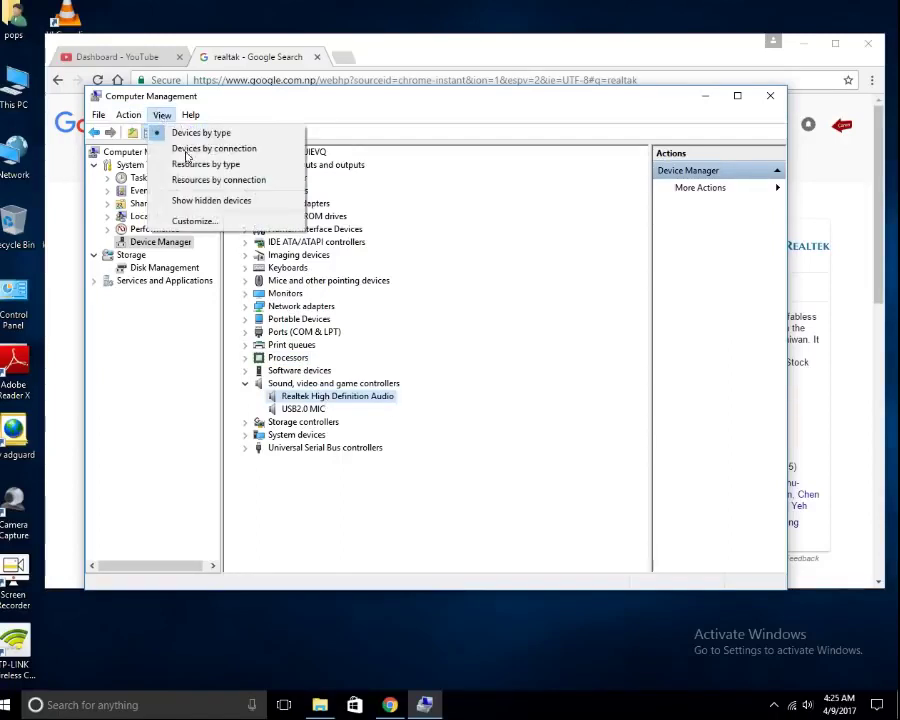
{"action": "mouse_move", "coordinate": [127, 118]}
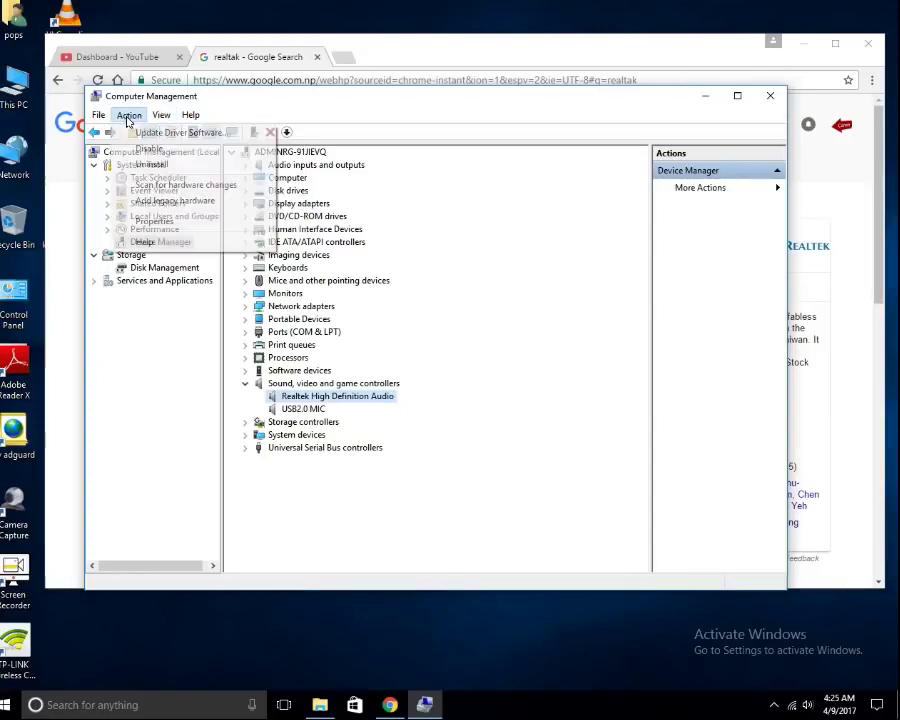
{"action": "left_click", "coordinate": [169, 205]}
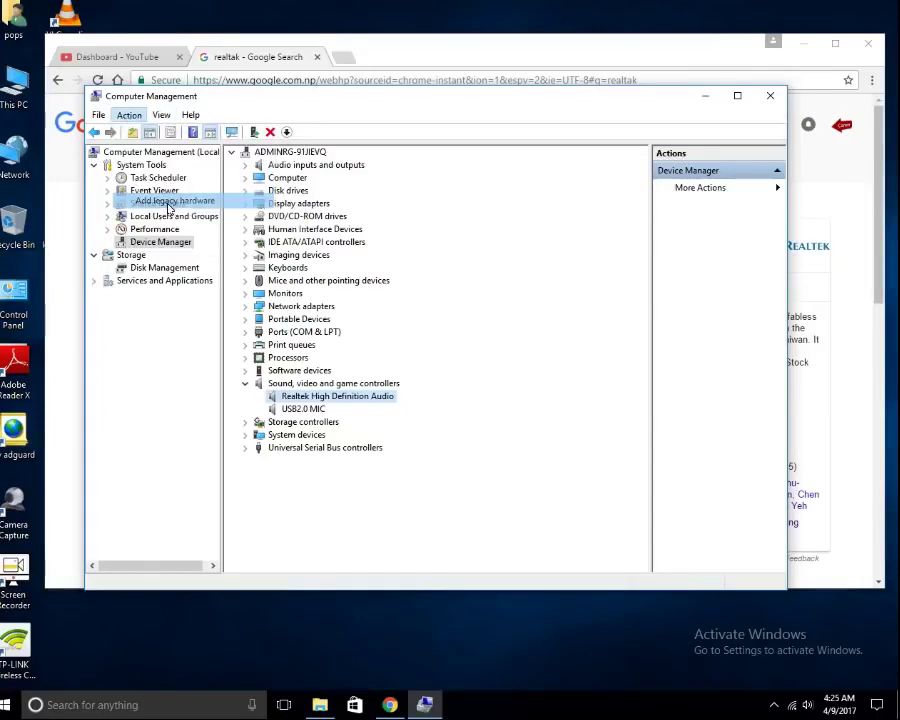
{"action": "left_click", "coordinate": [558, 447]}
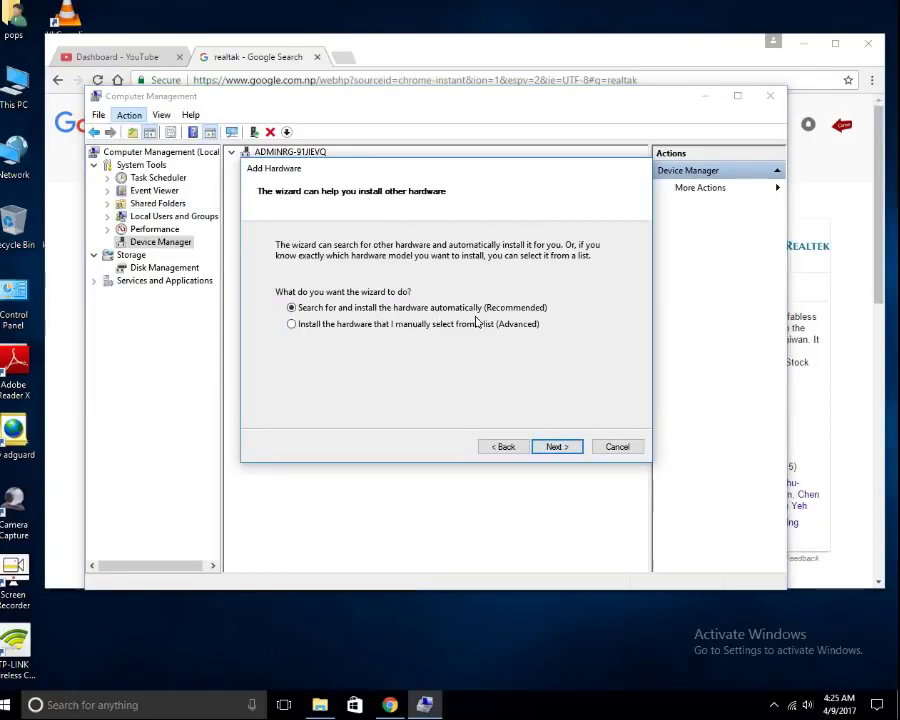
{"action": "left_click", "coordinate": [554, 449]}
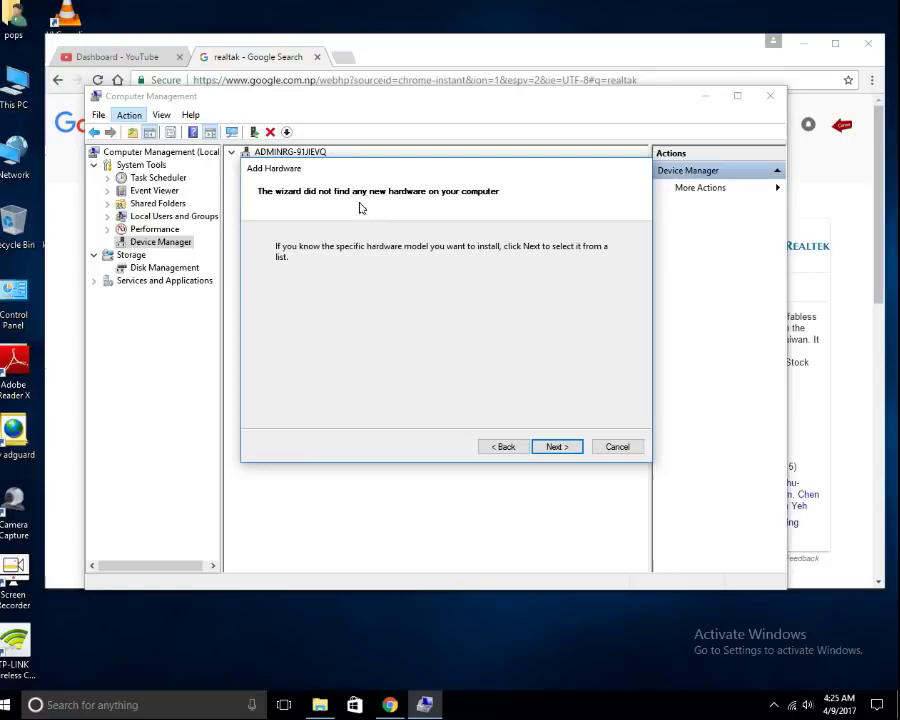
{"action": "left_click", "coordinate": [568, 449]}
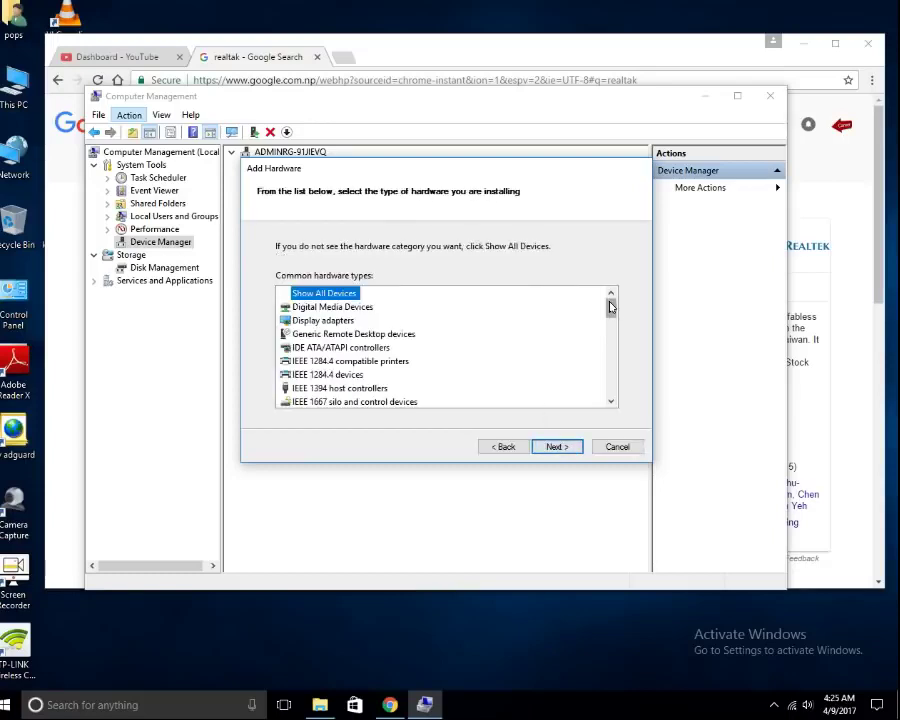
{"action": "mouse_move", "coordinate": [612, 307]}
{"action": "left_mouse_down"}
{"action": "mouse_move", "coordinate": [613, 366]}
{"action": "mouse_move", "coordinate": [609, 286]}
{"action": "left_mouse_up"}
{"action": "left_click", "coordinate": [565, 446]}
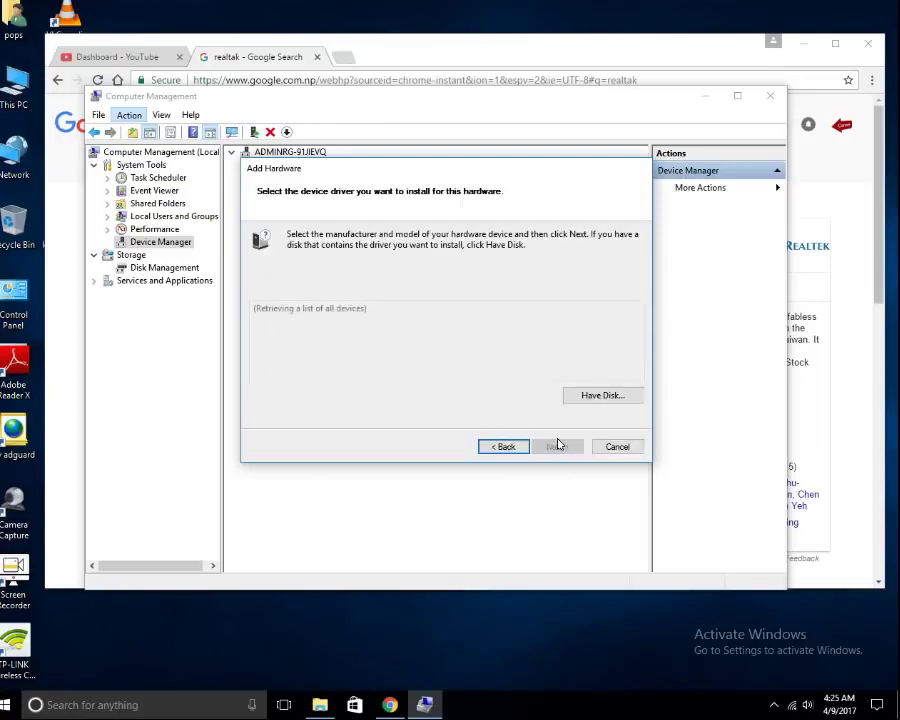
{"action": "left_click", "coordinate": [603, 396]}
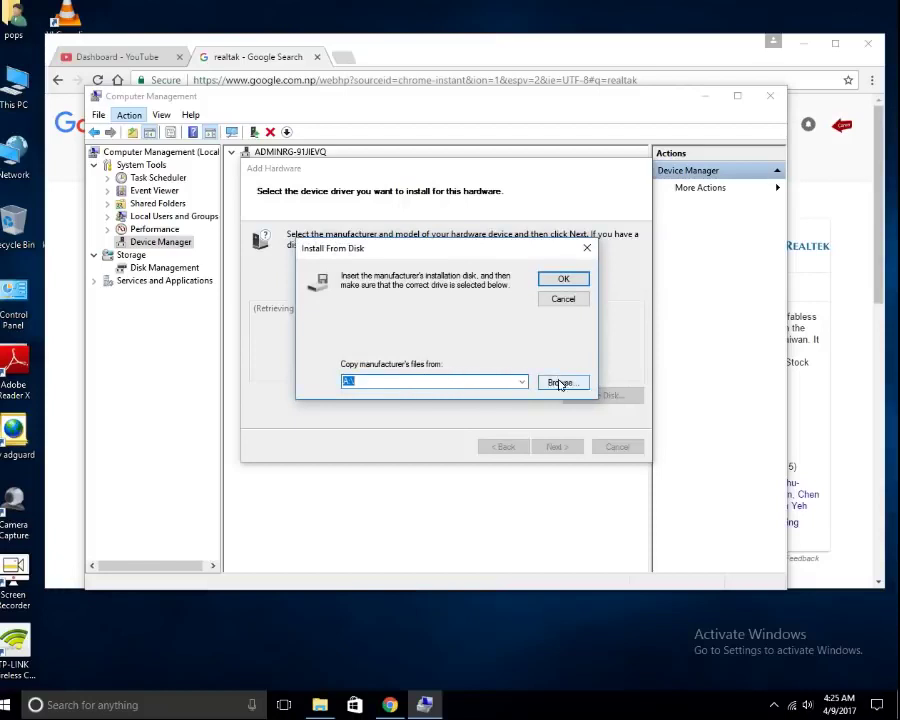
- Browse This PC to the DVD/CD-RW Drive (E:), then close Locate File and Install From Disk
{"action": "left_click", "coordinate": [562, 382]}
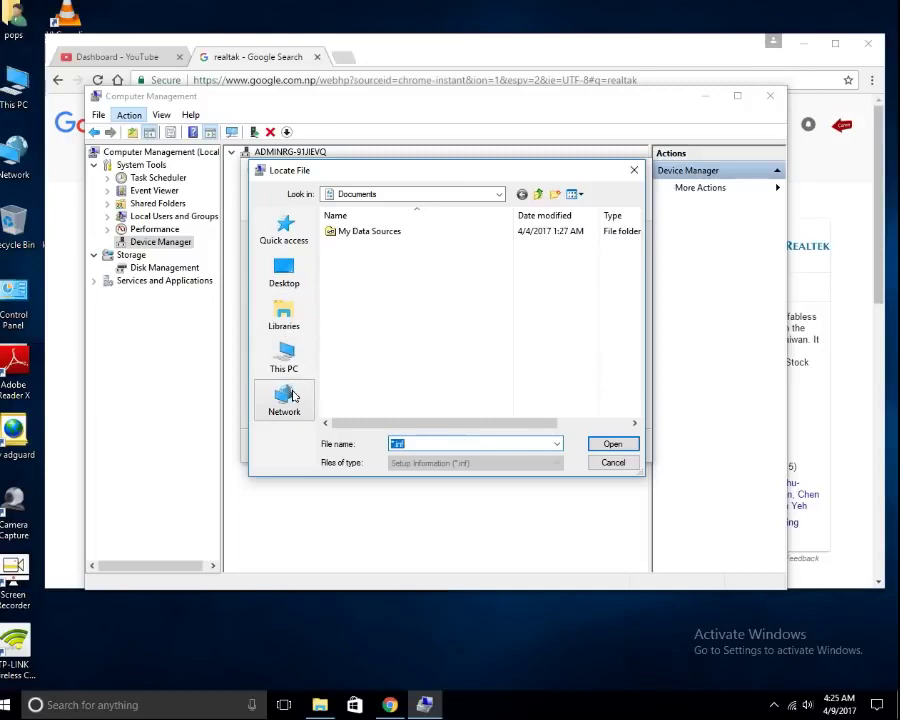
{"action": "left_click", "coordinate": [286, 356]}
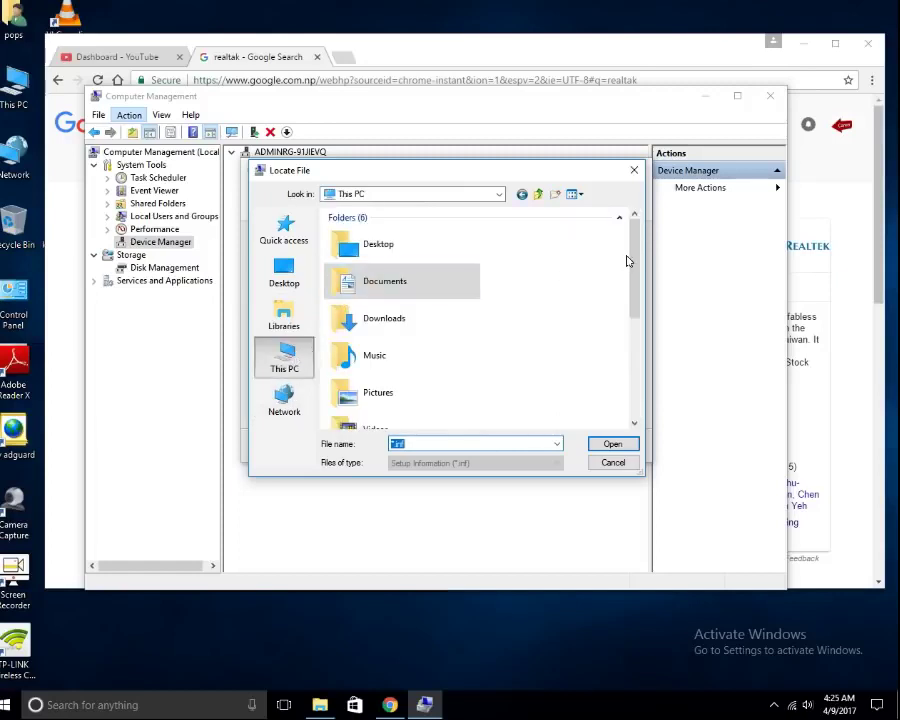
{"action": "left_click_drag", "start_coordinate": [633, 254], "coordinate": [636, 356]}
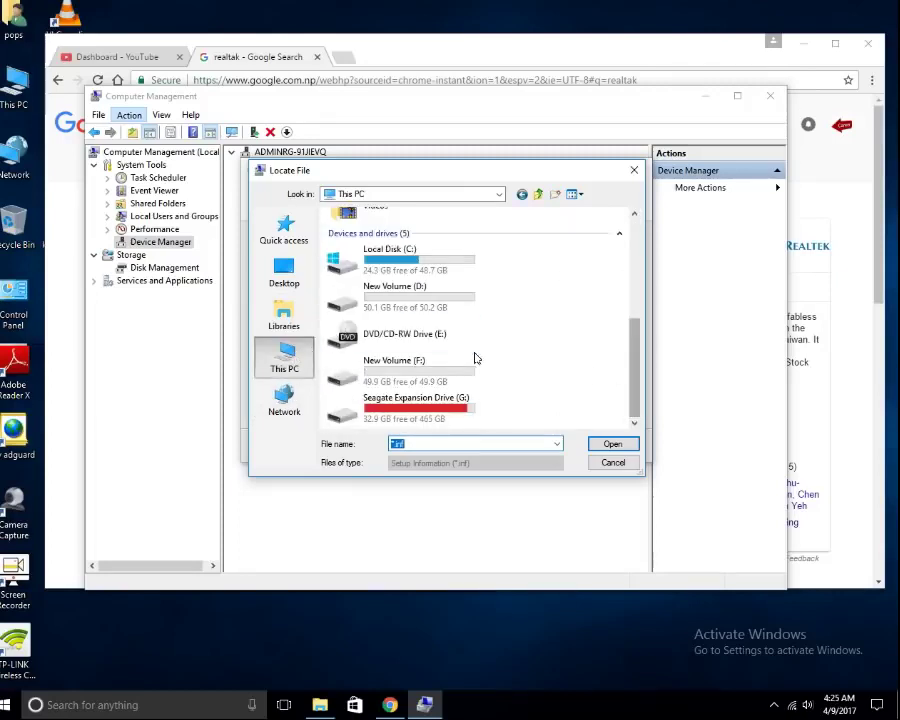
{"action": "left_click", "coordinate": [420, 344]}
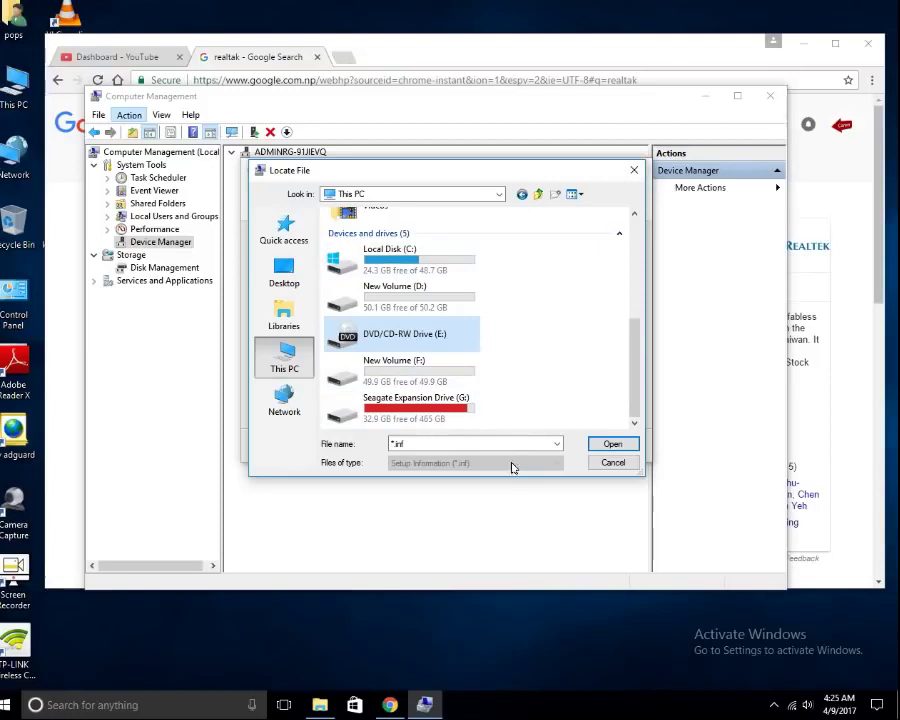
{"action": "left_click", "coordinate": [634, 170]}
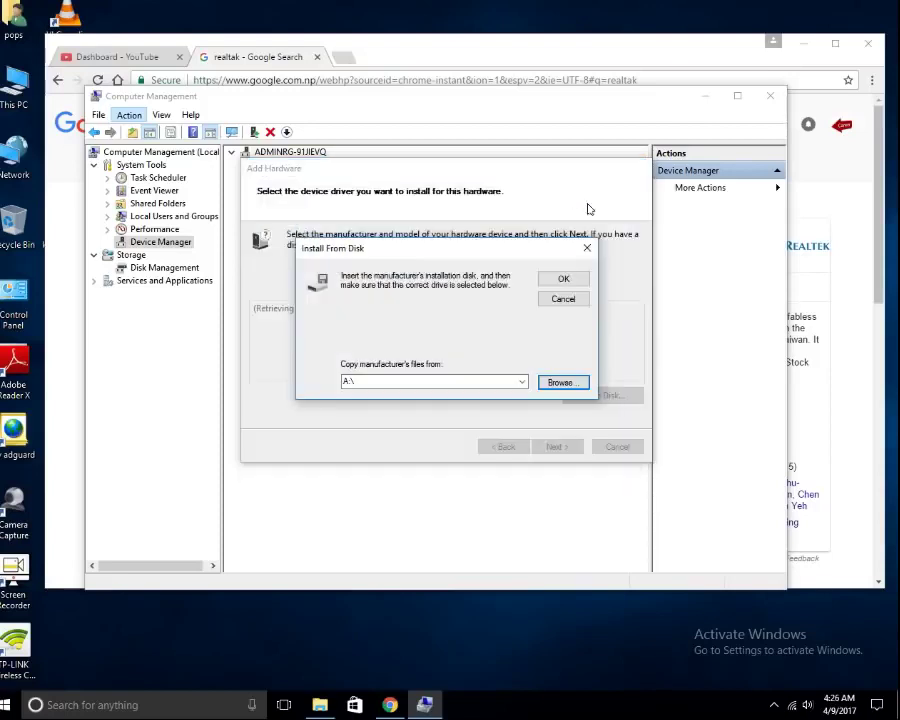
{"action": "left_click", "coordinate": [587, 248]}
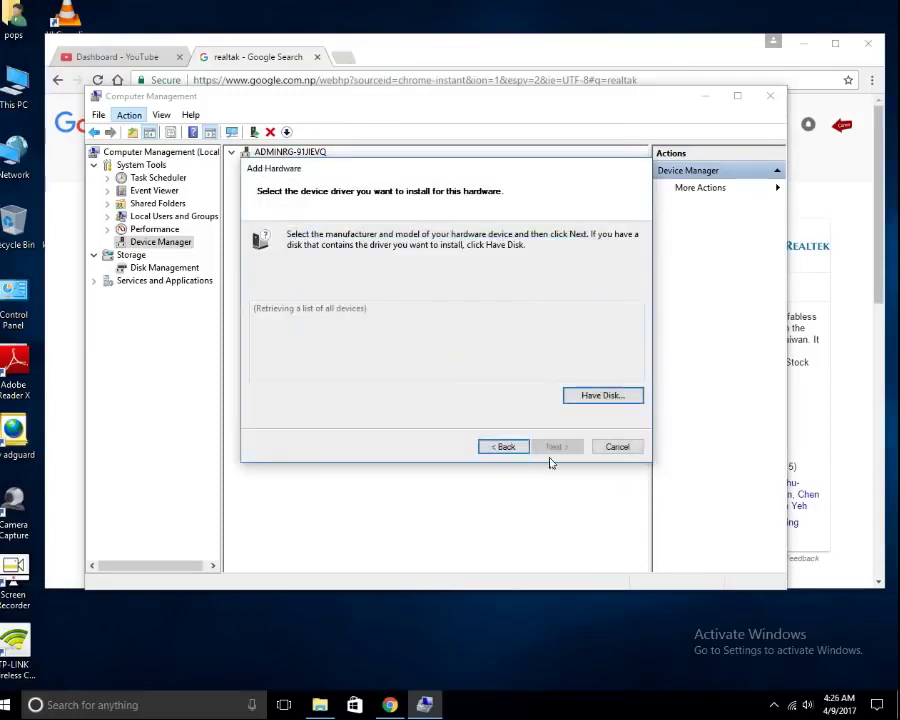
- Cancel the Add Hardware wizard and close the Computer Management window
{"action": "left_click", "coordinate": [622, 447]}
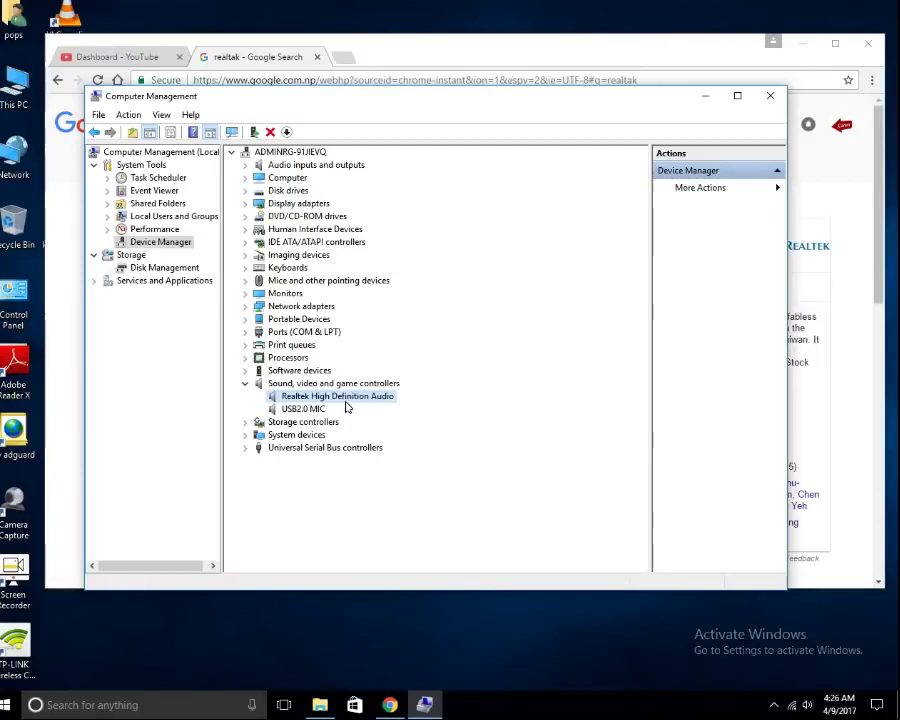
{"action": "left_click", "coordinate": [769, 95]}
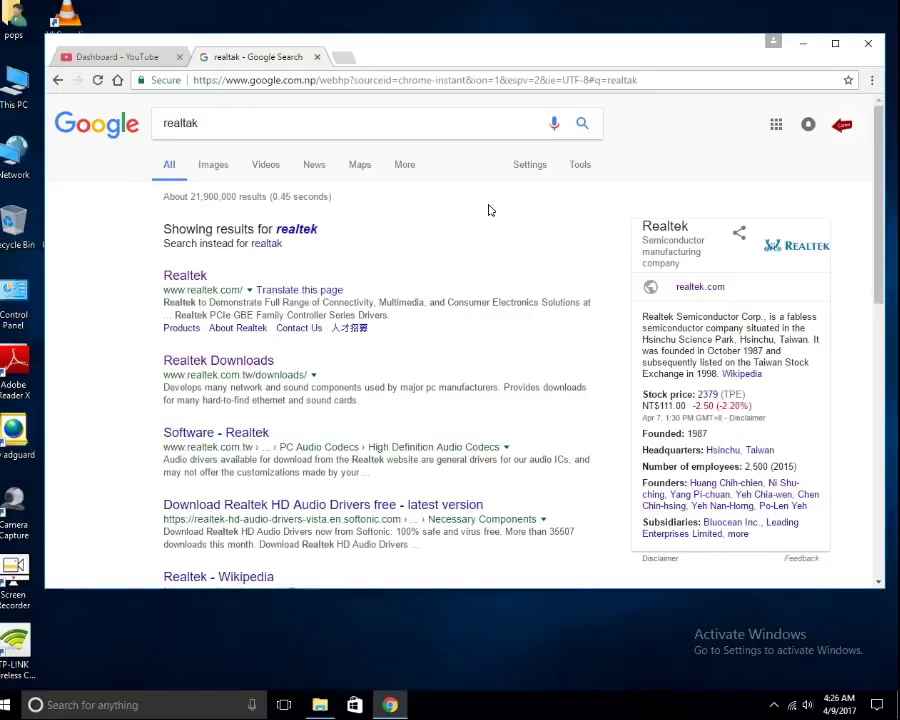
{"action": "left_click", "coordinate": [135, 58]}
{"action": "left_click", "coordinate": [245, 61]}
{"action": "left_click_drag", "start_coordinate": [548, 61], "coordinate": [534, 66]}
{"action": "left_click", "coordinate": [202, 124]}
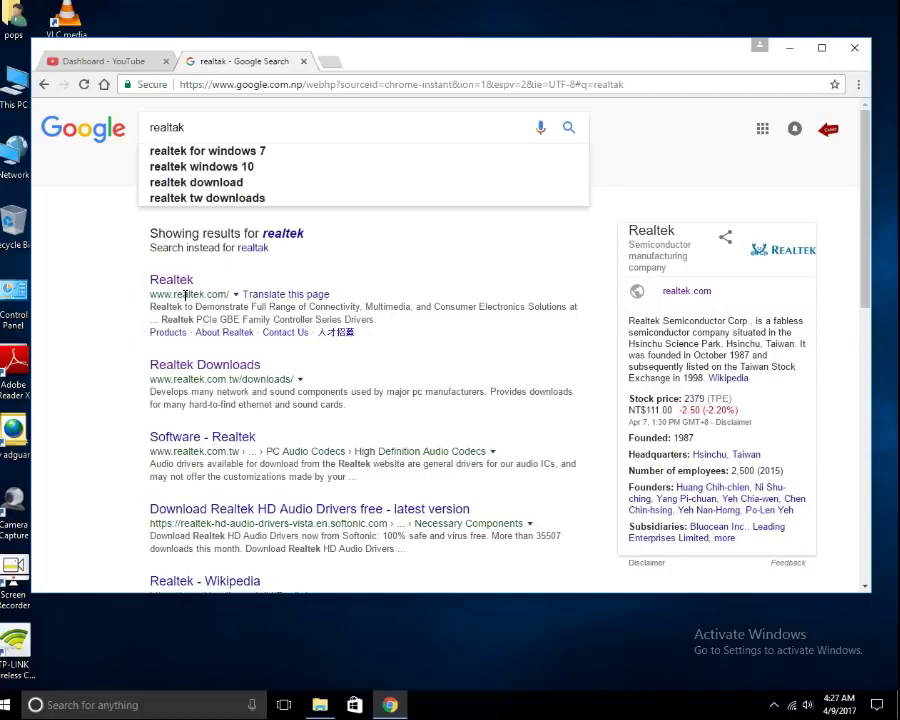
{"action": "left_click", "coordinate": [185, 287]}
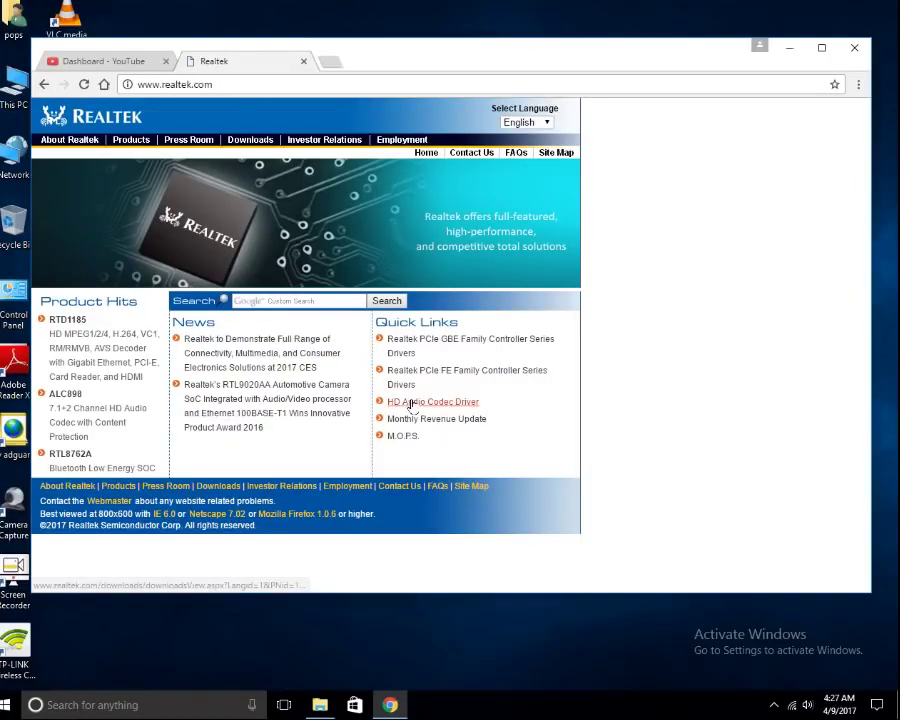
- Open the HD Audio Codec Driver link, accept the download terms, and continue to the driver list
{"action": "left_click", "coordinate": [450, 403]}
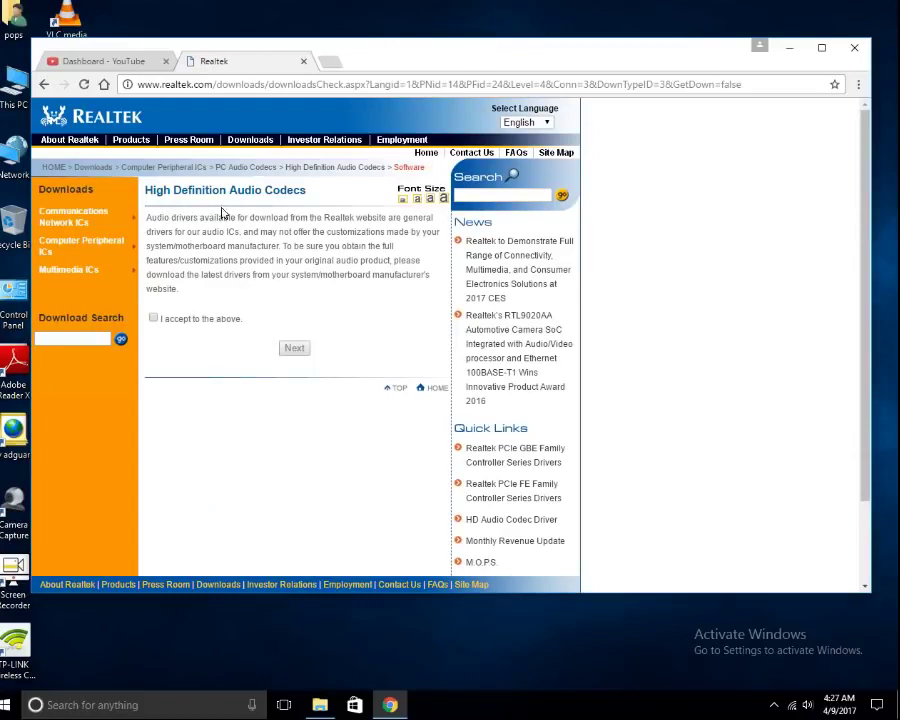
{"action": "left_click", "coordinate": [154, 319]}
{"action": "left_click", "coordinate": [297, 348]}
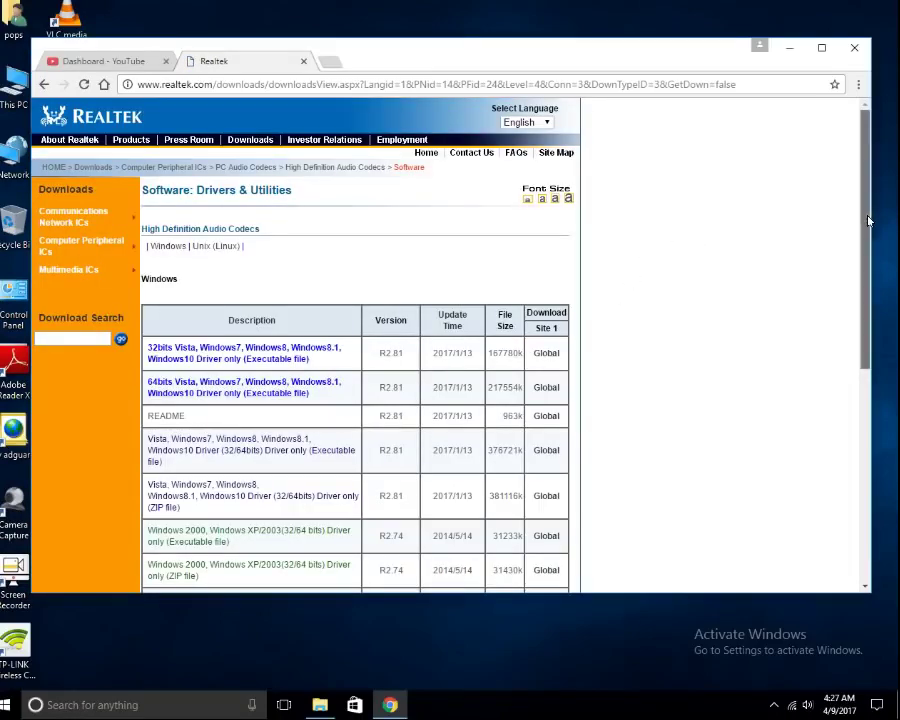
{"action": "left_click_drag", "start_coordinate": [868, 220], "coordinate": [873, 434]}
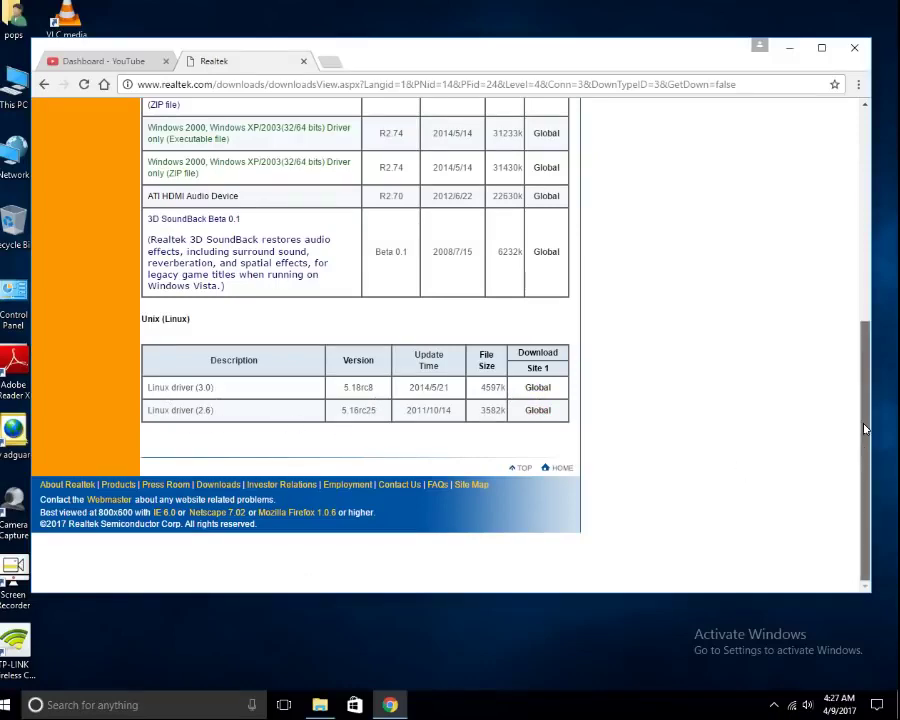
{"action": "left_click_drag", "start_coordinate": [866, 450], "coordinate": [866, 305]}
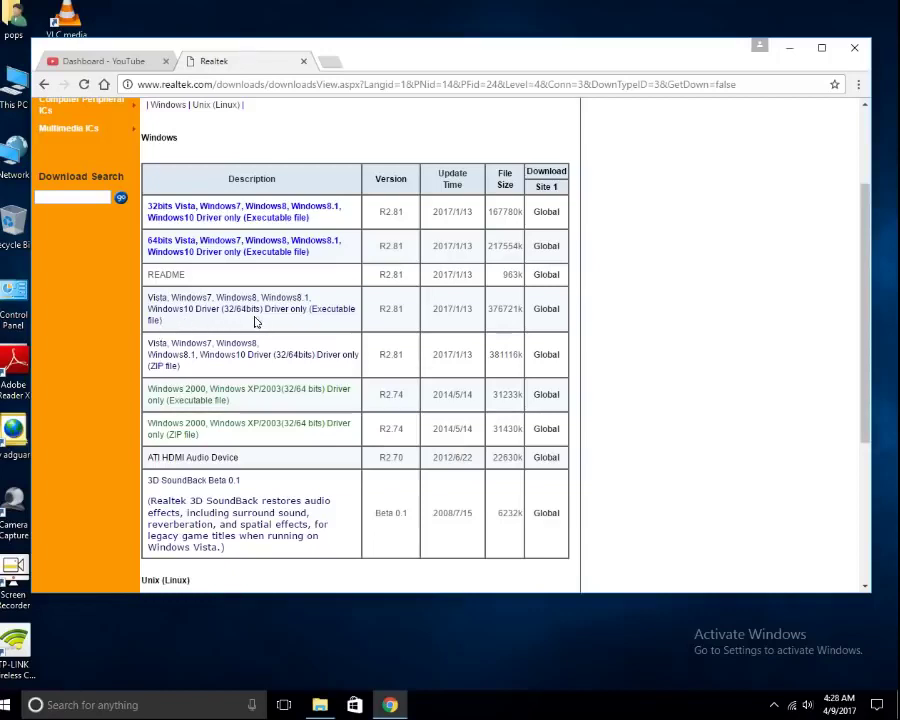
- Download the R2.81 Vista–Windows 10 (32/64bits) executable driver from the Global link
{"action": "left_click", "coordinate": [548, 310]}
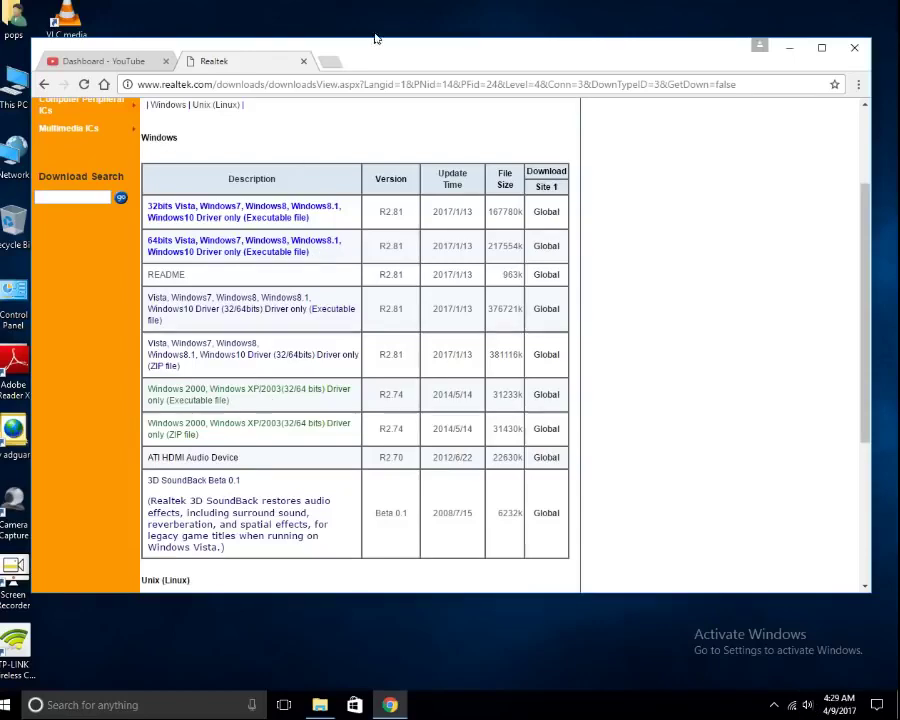
{"action": "mouse_move", "coordinate": [404, 55]}
{"action": "left_mouse_down"}
{"action": "mouse_move", "coordinate": [400, 73]}
{"action": "mouse_move", "coordinate": [394, 16]}
{"action": "mouse_move", "coordinate": [404, 56]}
{"action": "left_mouse_up"}
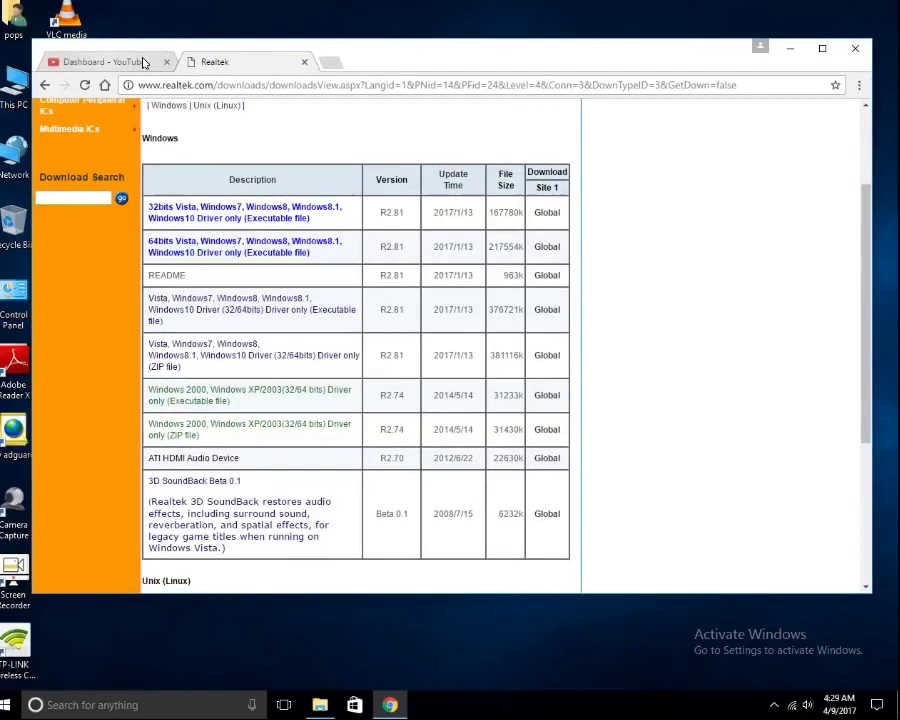
{"action": "scroll", "coordinate": [349, 358], "scroll_direction": "down", "scroll_amount": 5}
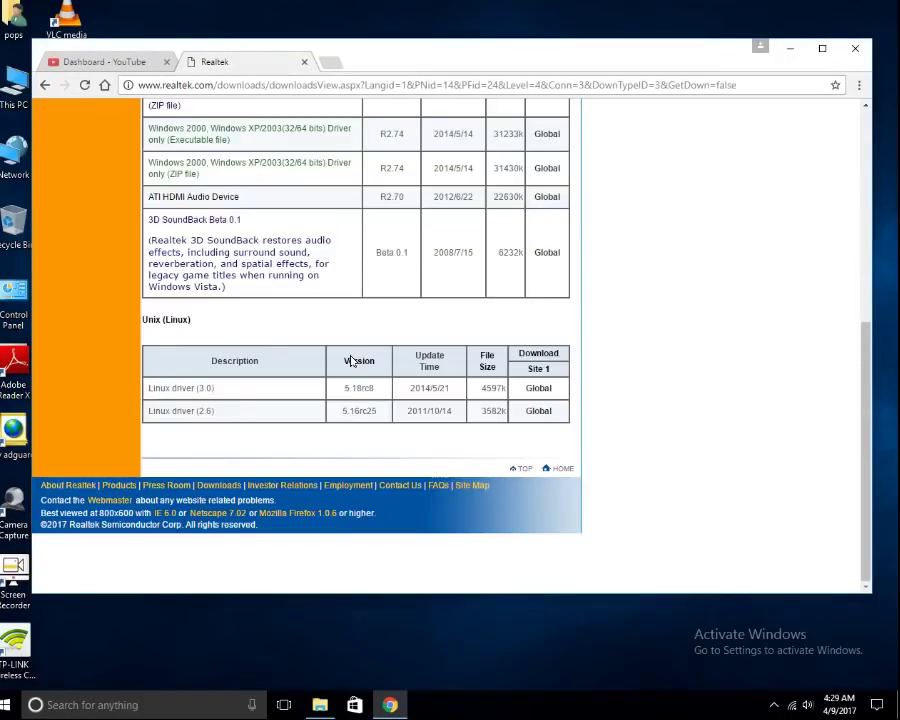
{"action": "scroll", "coordinate": [350, 361], "scroll_direction": "up", "scroll_amount": 5}
{"action": "scroll", "coordinate": [350, 360], "scroll_direction": "down", "scroll_amount": 5}
{"action": "scroll", "coordinate": [350, 360], "scroll_direction": "up", "scroll_amount": 5}
{"action": "scroll", "coordinate": [350, 360], "scroll_direction": "down", "scroll_amount": 5}
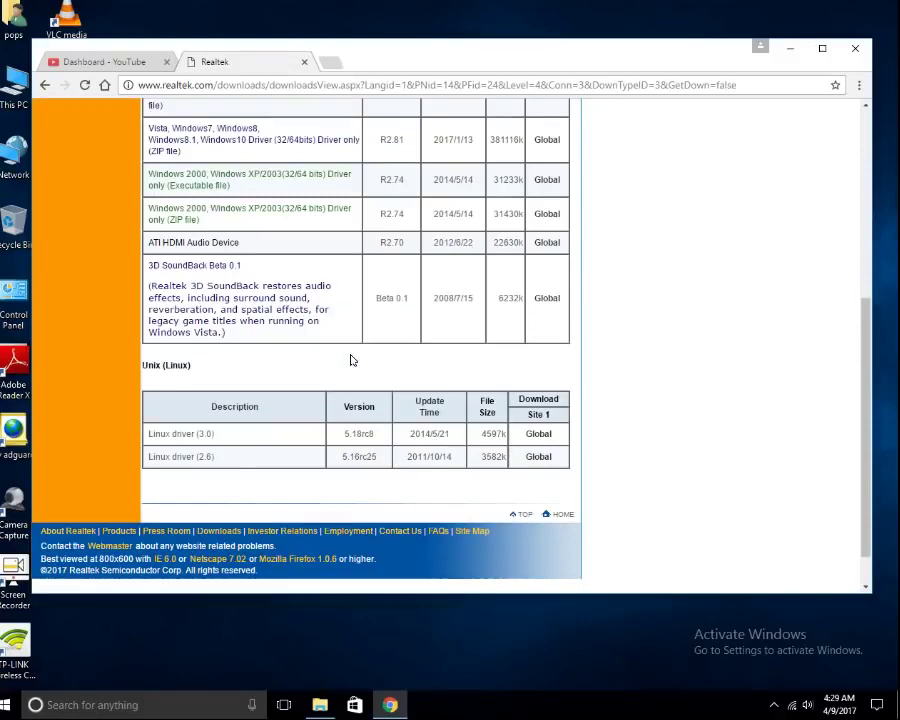
{"action": "scroll", "coordinate": [350, 360], "scroll_direction": "up", "scroll_amount": 3}
{"action": "scroll", "coordinate": [350, 360], "scroll_direction": "down", "scroll_amount": 3}
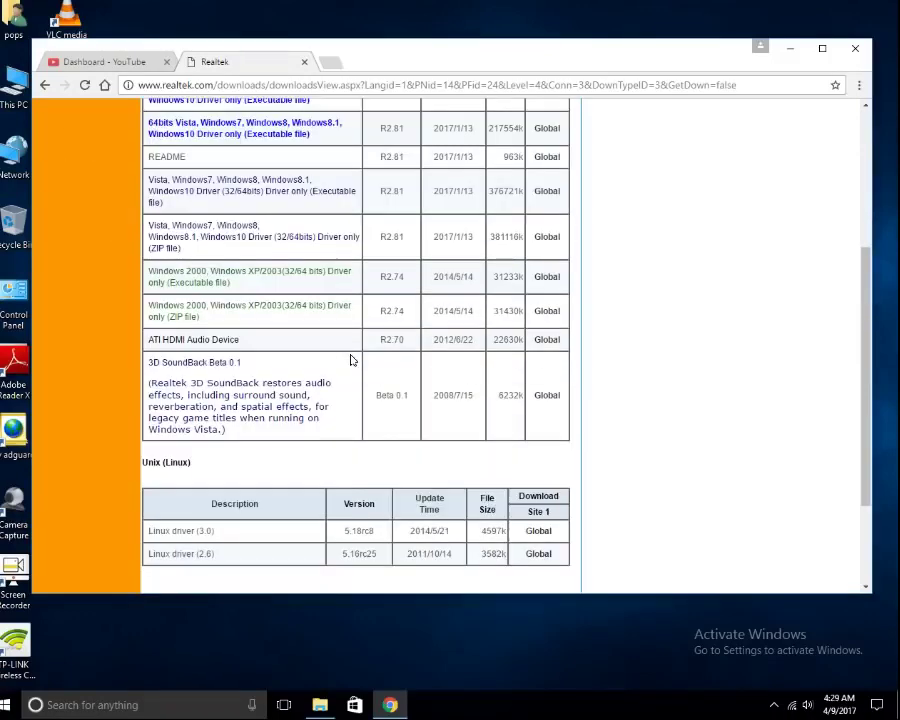
{"action": "scroll", "coordinate": [352, 360], "scroll_direction": "up", "scroll_amount": 3}
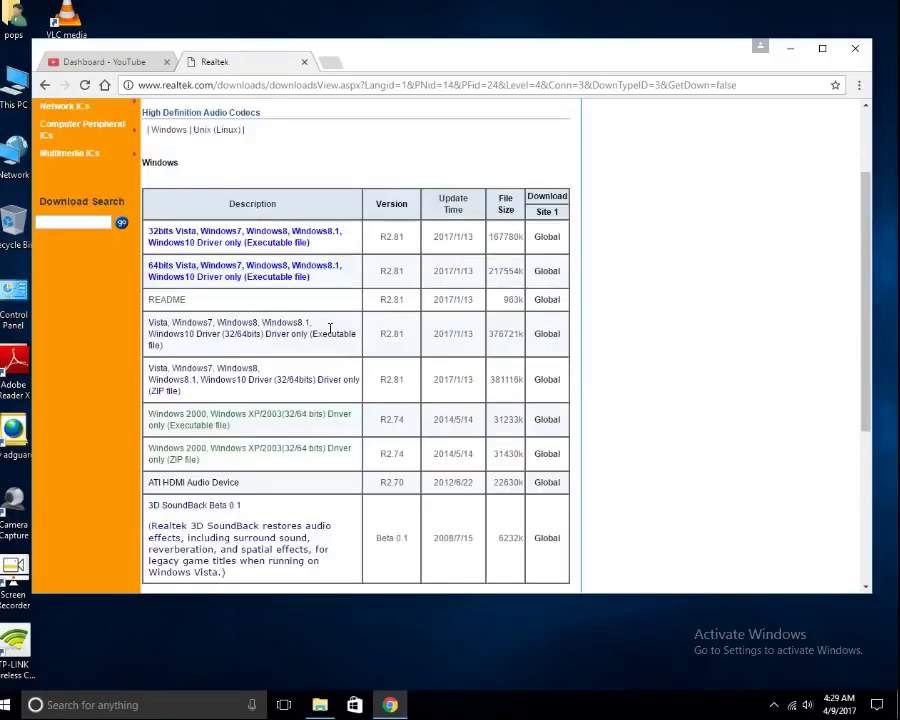
{"action": "scroll", "coordinate": [363, 370], "scroll_direction": "down", "scroll_amount": 6}
{"action": "scroll", "coordinate": [362, 368], "scroll_direction": "up", "scroll_amount": 4}
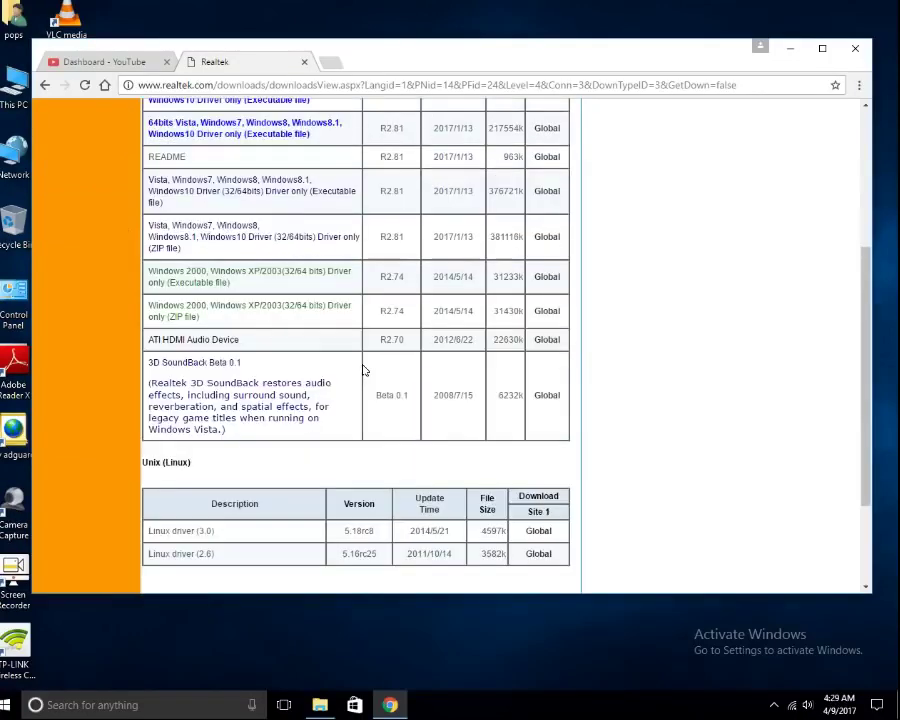